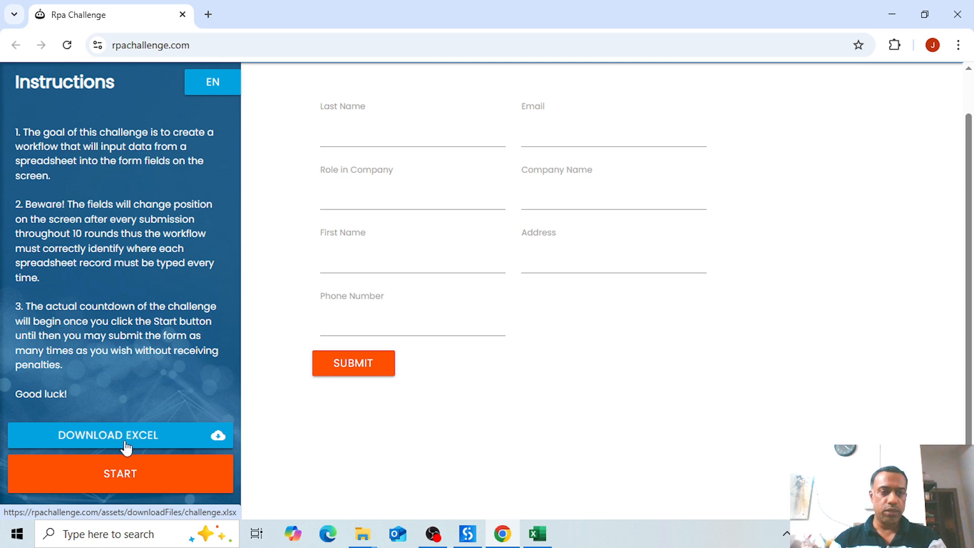
- Switch to the challenge.xlsx workbook in Excel, review the data records in rows 2 to 11 and the column headers, and close it
{"action": "left_click", "coordinate": [538, 534]}
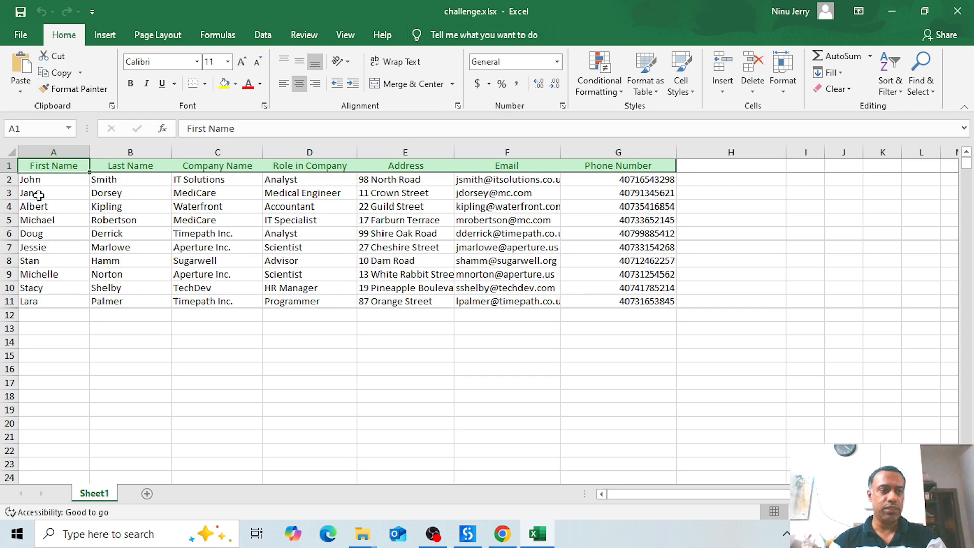
{"action": "left_click_drag", "start_coordinate": [10, 179], "coordinate": [15, 300]}
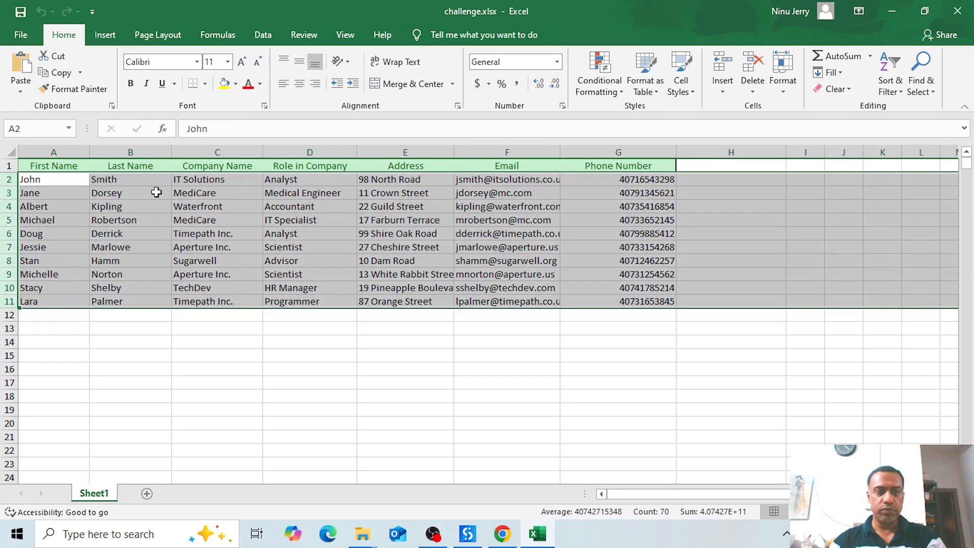
{"action": "left_click", "coordinate": [152, 192]}
{"action": "left_click", "coordinate": [54, 166]}
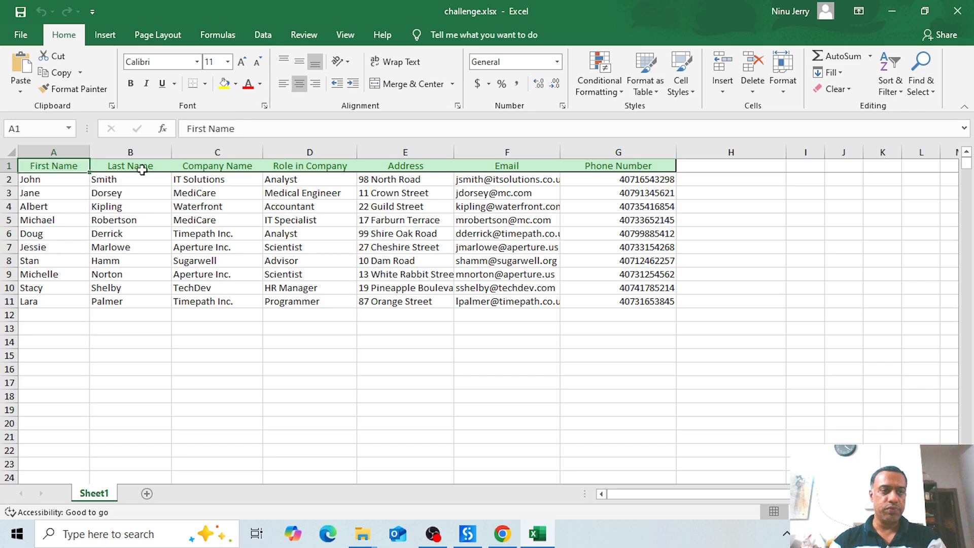
{"action": "left_click", "coordinate": [971, 13]}
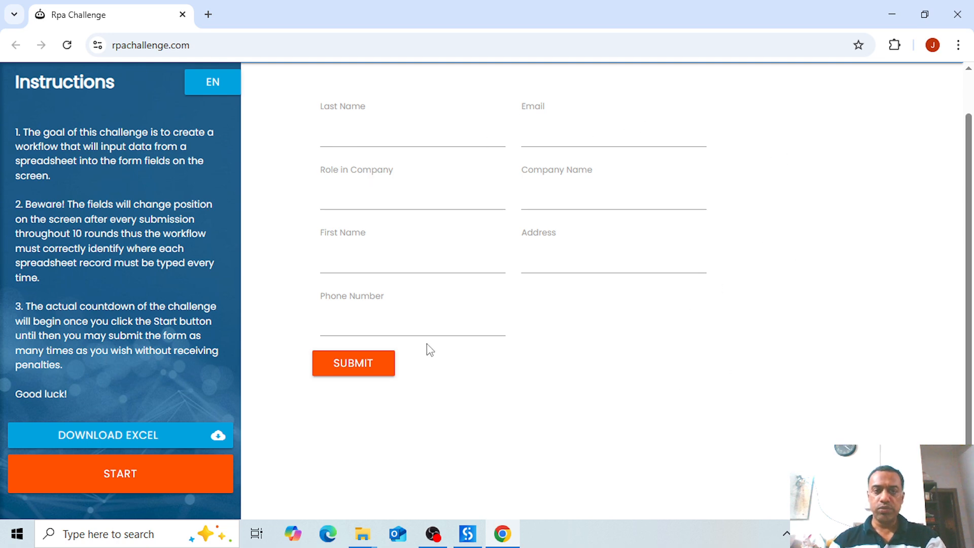
- Submit the empty RPA Challenge web form once, and open the "RPA Challenge" browser activity in UiPath Studio
{"action": "left_click", "coordinate": [361, 373]}
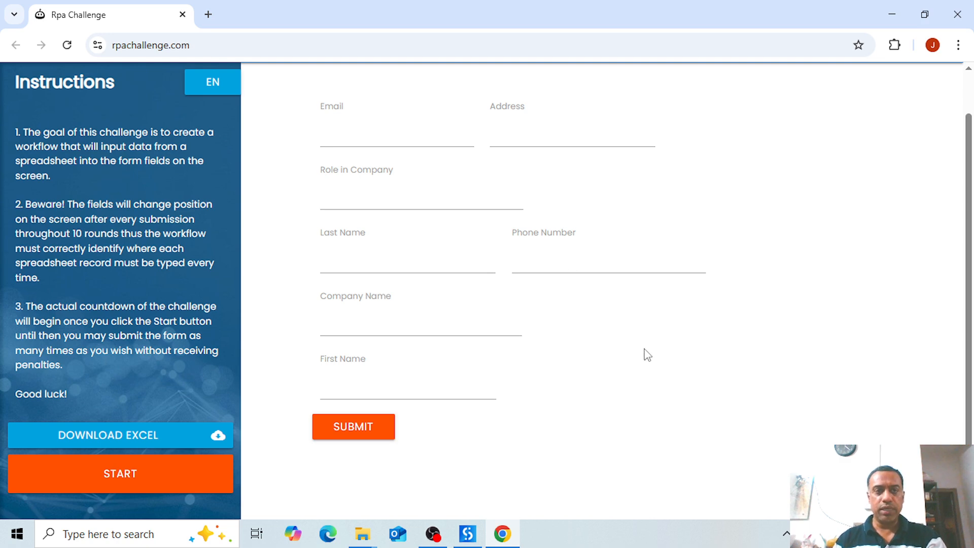
{"action": "left_click", "coordinate": [469, 536]}
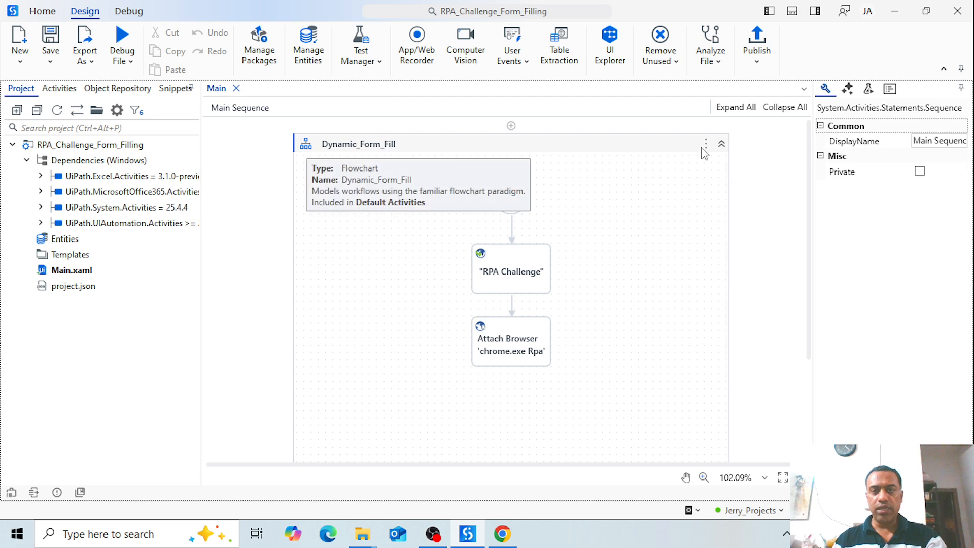
{"action": "left_click", "coordinate": [483, 259]}
{"action": "double_click", "coordinate": [506, 285]}
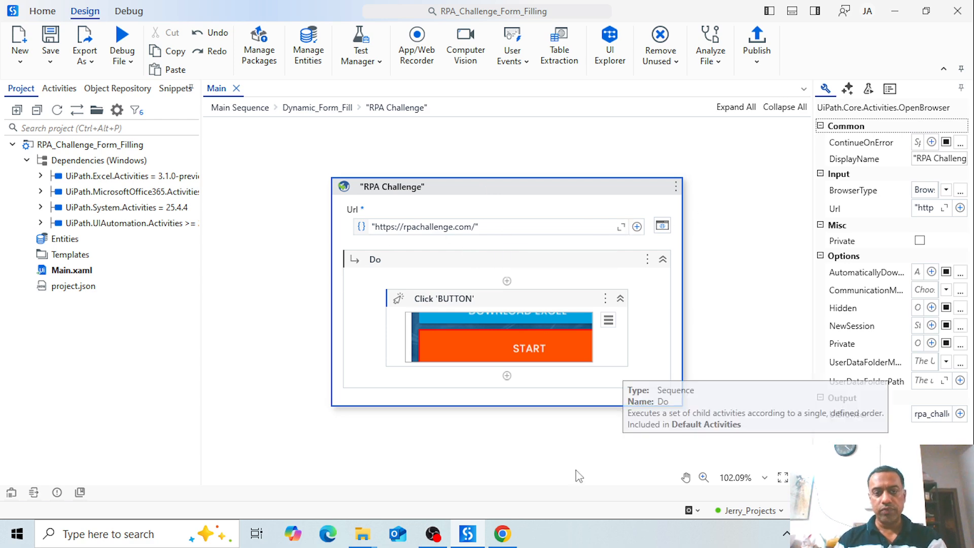
- Check the challenge page in Chrome, and inspect the BrowserType options of the "RPA Challenge" activity in UiPath Studio
{"action": "left_click", "coordinate": [510, 534]}
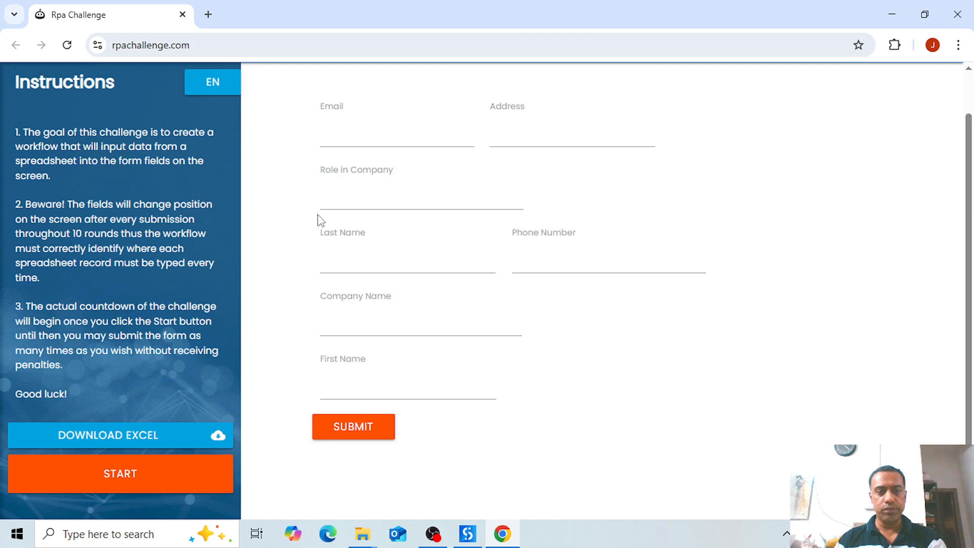
{"action": "left_click", "coordinate": [468, 534]}
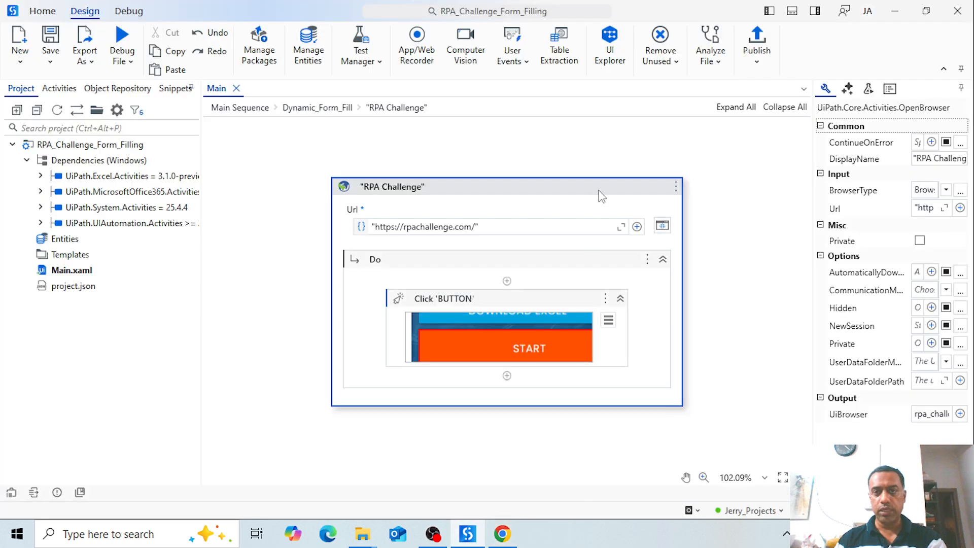
{"action": "left_click", "coordinate": [946, 191]}
{"action": "left_click", "coordinate": [947, 191]}
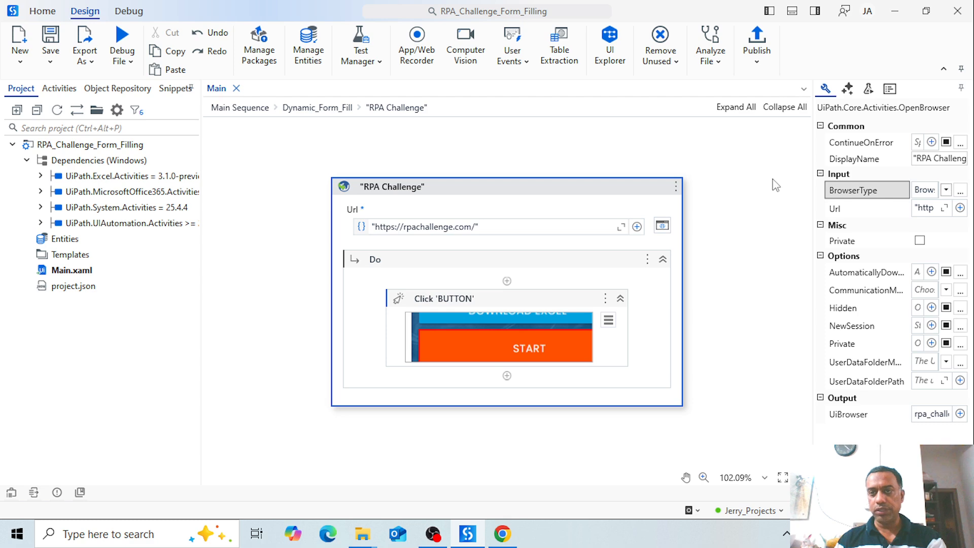
- Check the installed UiPath browser extensions, including Chrome, and return to the workflow
{"action": "left_click", "coordinate": [36, 12]}
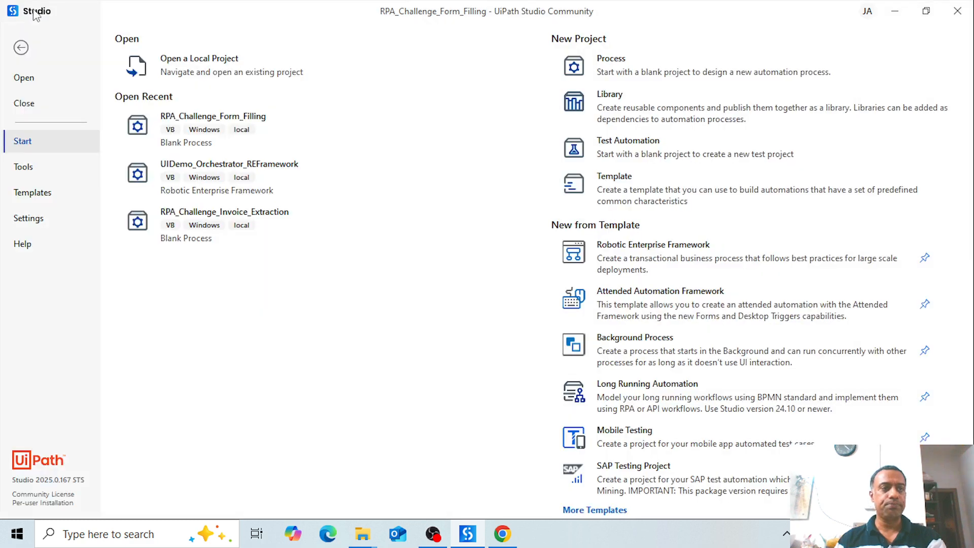
{"action": "left_click", "coordinate": [23, 167]}
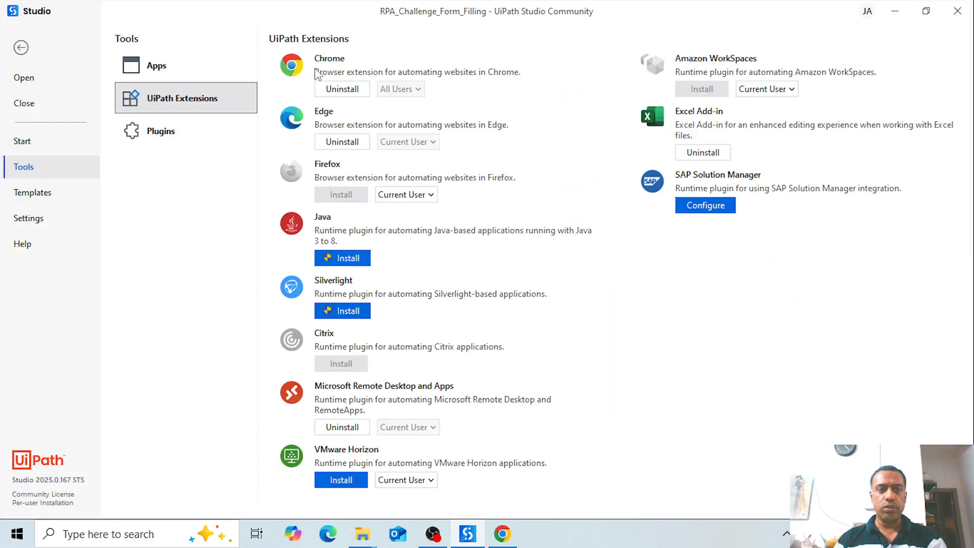
{"action": "left_click", "coordinate": [20, 47]}
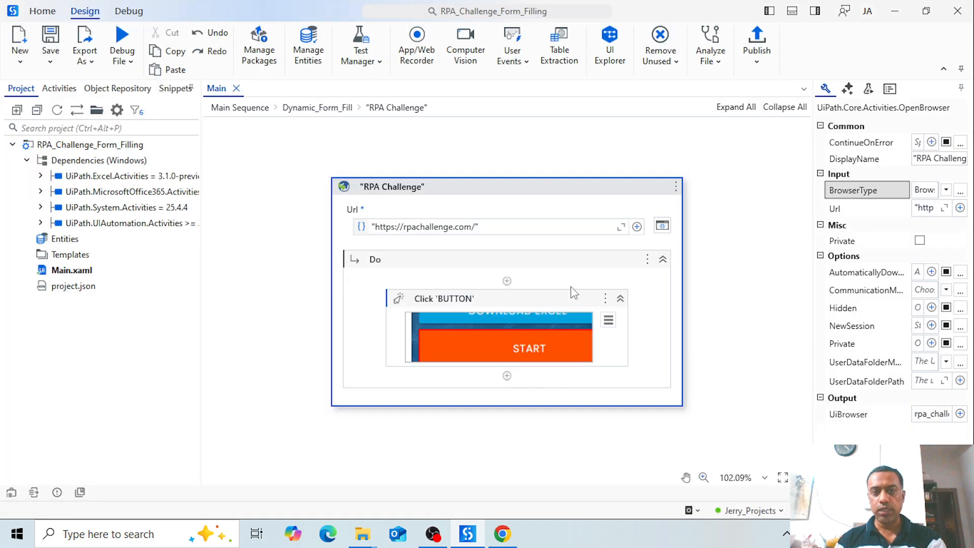
- Inspect the properties and available actions of the Click 'BUTTON' activity that targets START, comparing it with the page in Chrome
{"action": "left_click", "coordinate": [559, 299]}
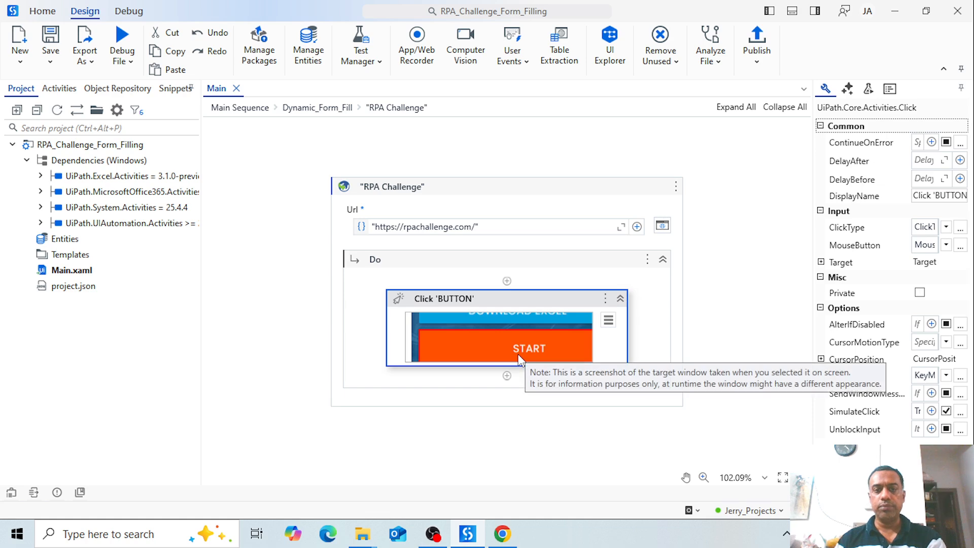
{"action": "left_click", "coordinate": [479, 537]}
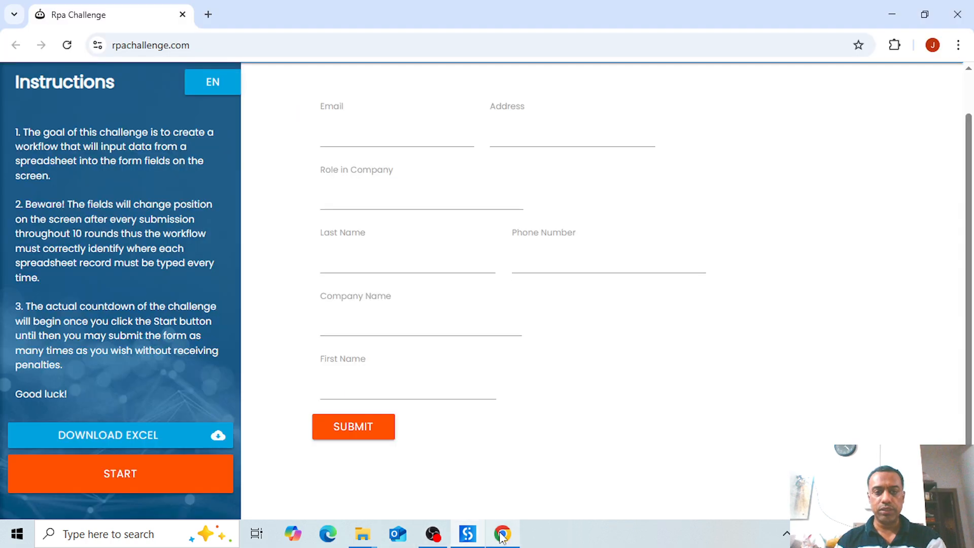
{"action": "left_click", "coordinate": [468, 535]}
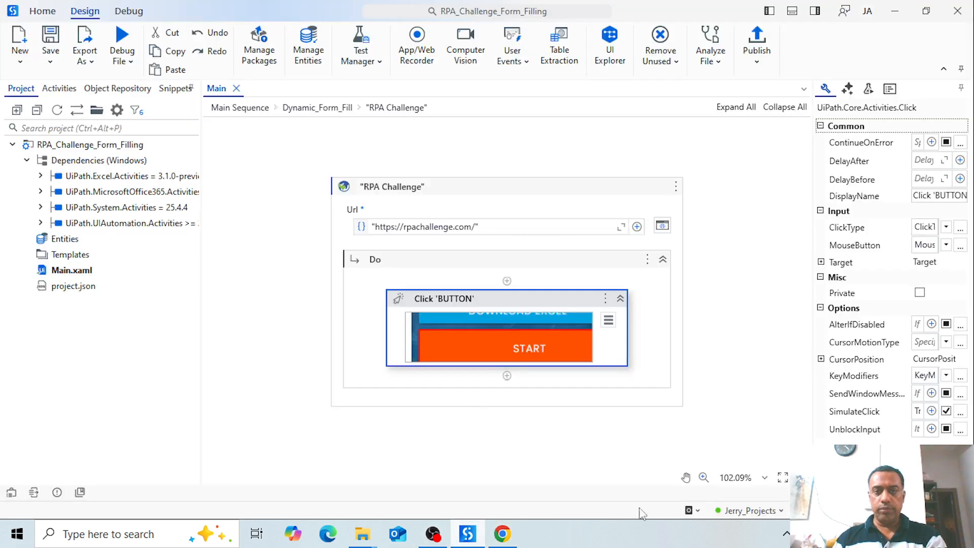
{"action": "right_click", "coordinate": [553, 307]}
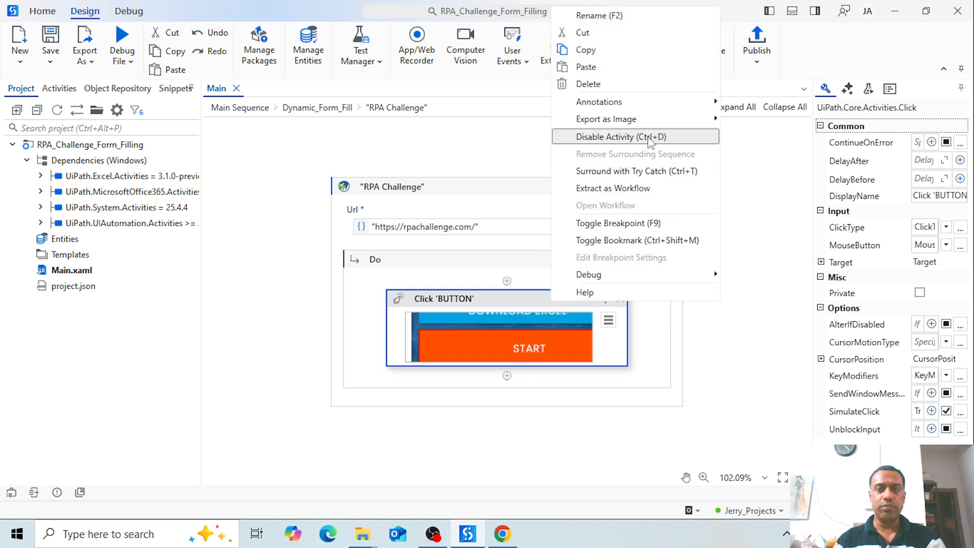
{"action": "left_click", "coordinate": [764, 302]}
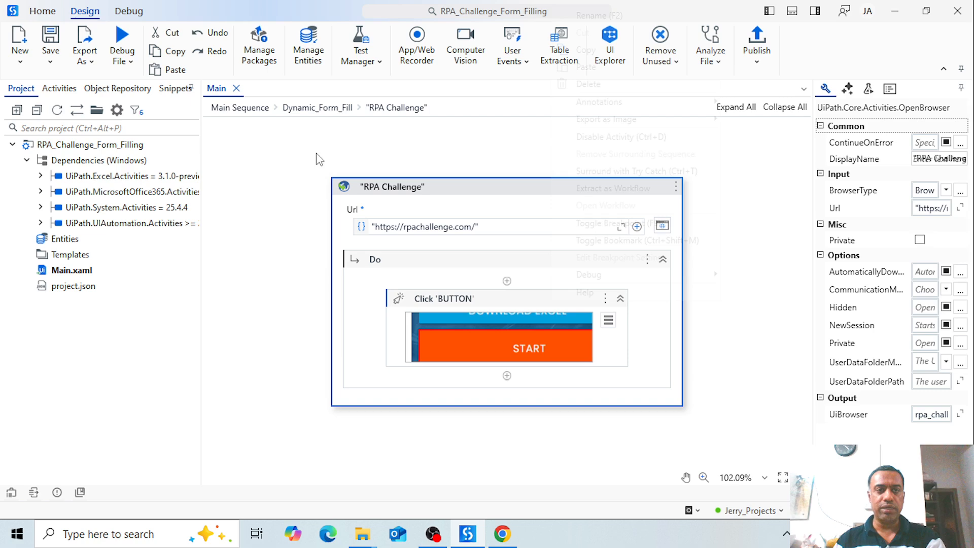
- Open the Attach Browser activity from the main sequence and indicate the RPA Challenge browser window as its target
{"action": "left_click", "coordinate": [243, 109]}
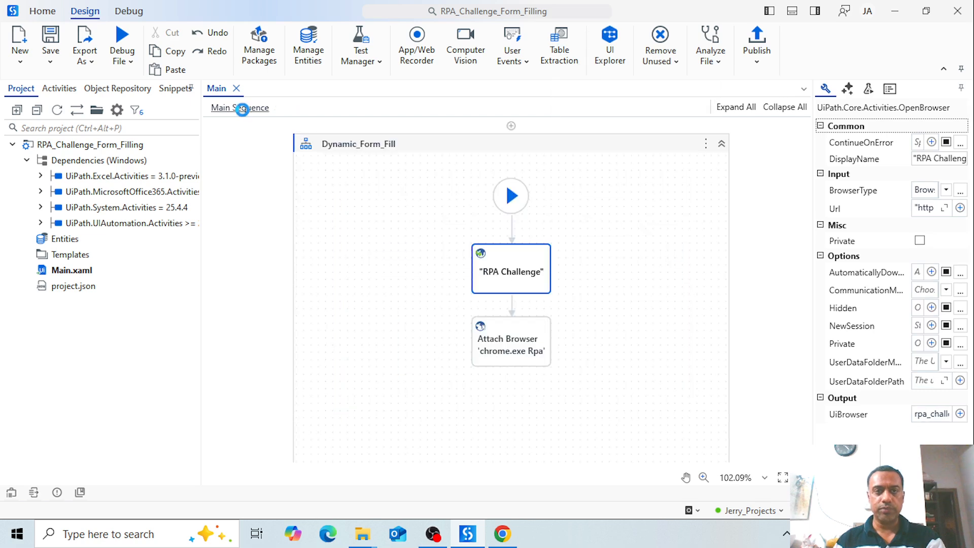
{"action": "double_click", "coordinate": [484, 332]}
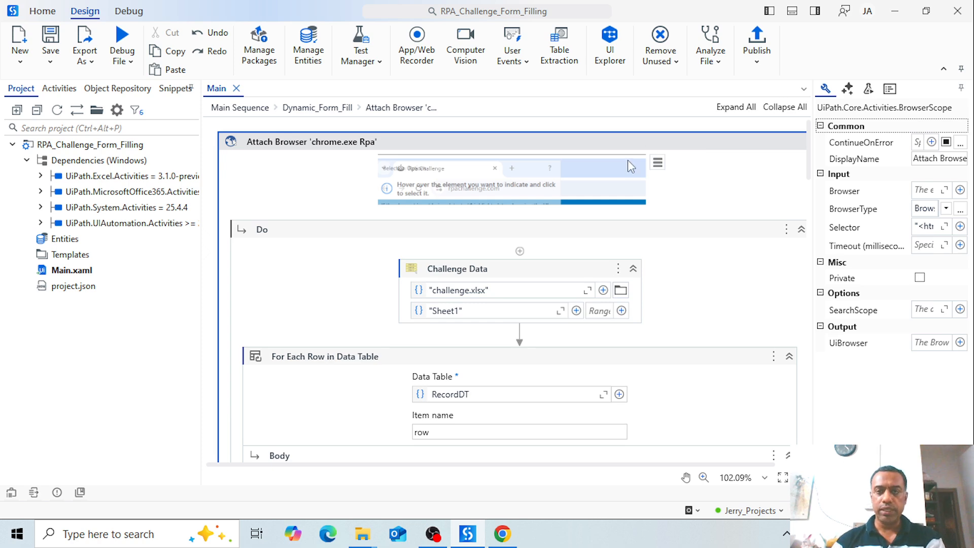
{"action": "left_click", "coordinate": [658, 163]}
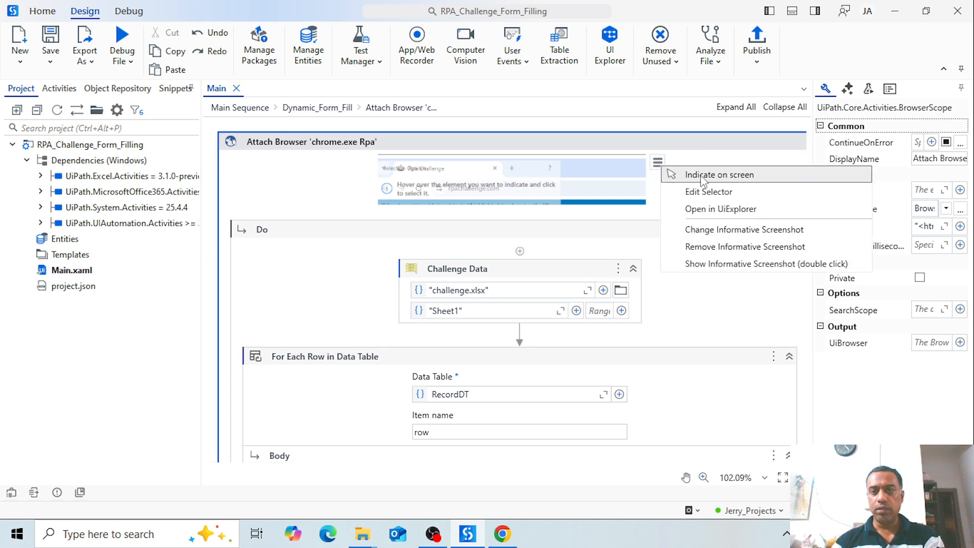
{"action": "left_click", "coordinate": [746, 176]}
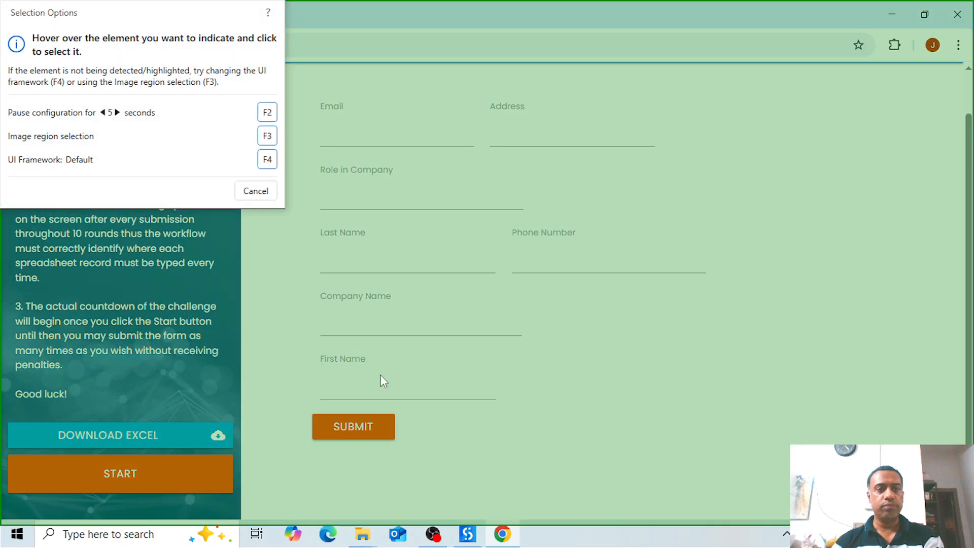
{"action": "left_click", "coordinate": [695, 240]}
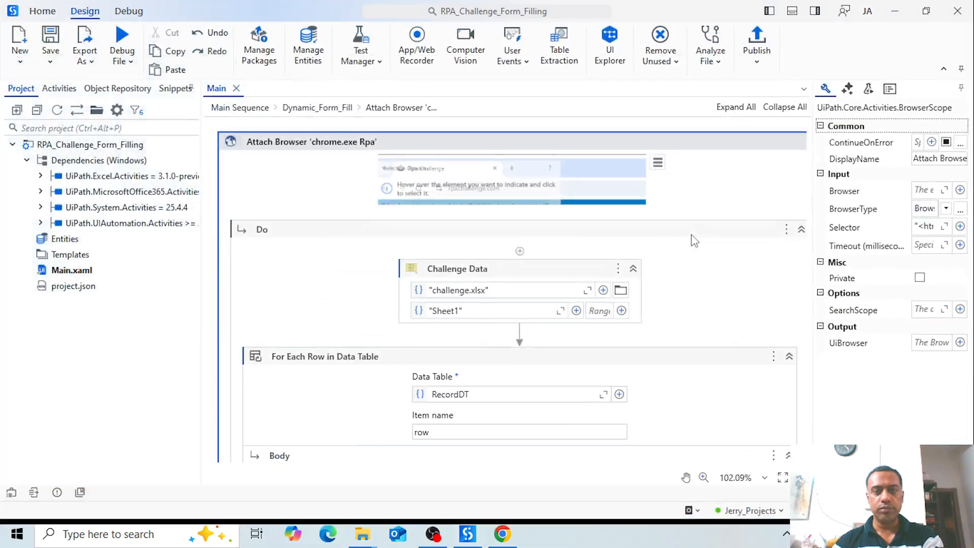
- Select the Do sequence inside Attach Browser and search the available activities for "do while"
{"action": "left_click", "coordinate": [598, 245]}
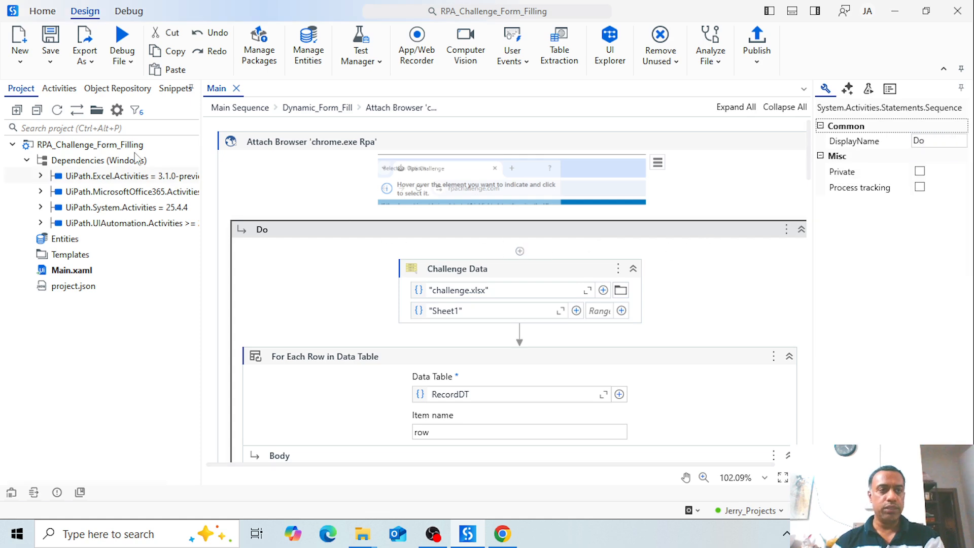
{"action": "left_click", "coordinate": [59, 88]}
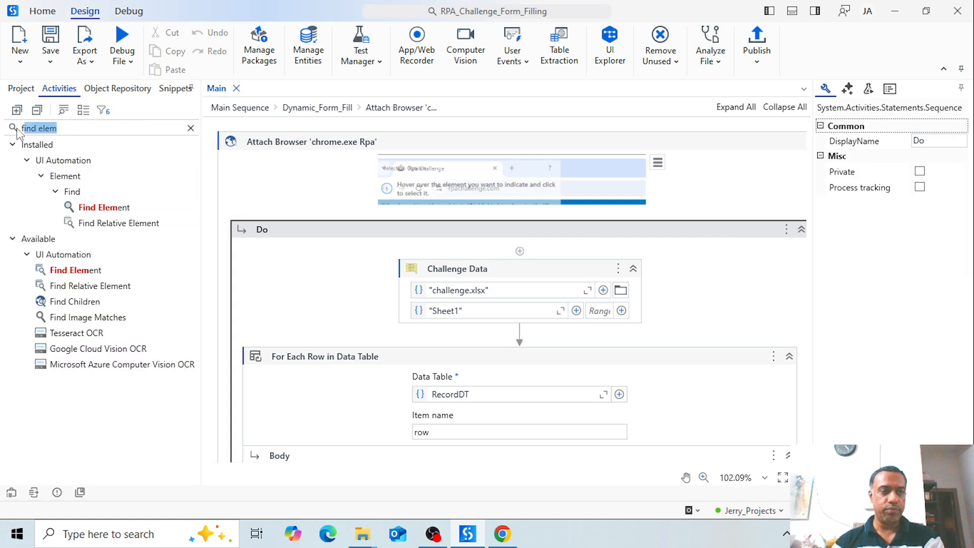
{"action": "type", "text": "do"}
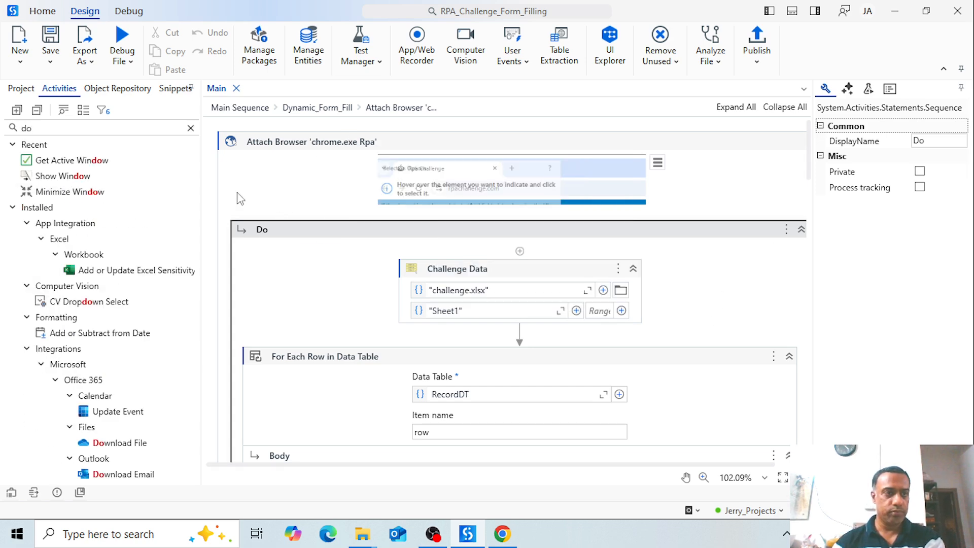
{"action": "type", "text": " while"}
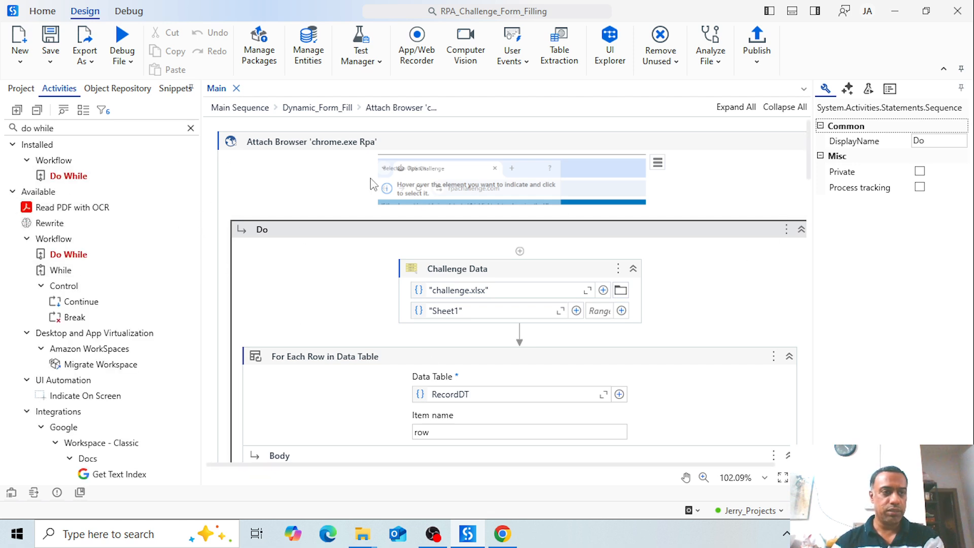
{"action": "left_click", "coordinate": [591, 242]}
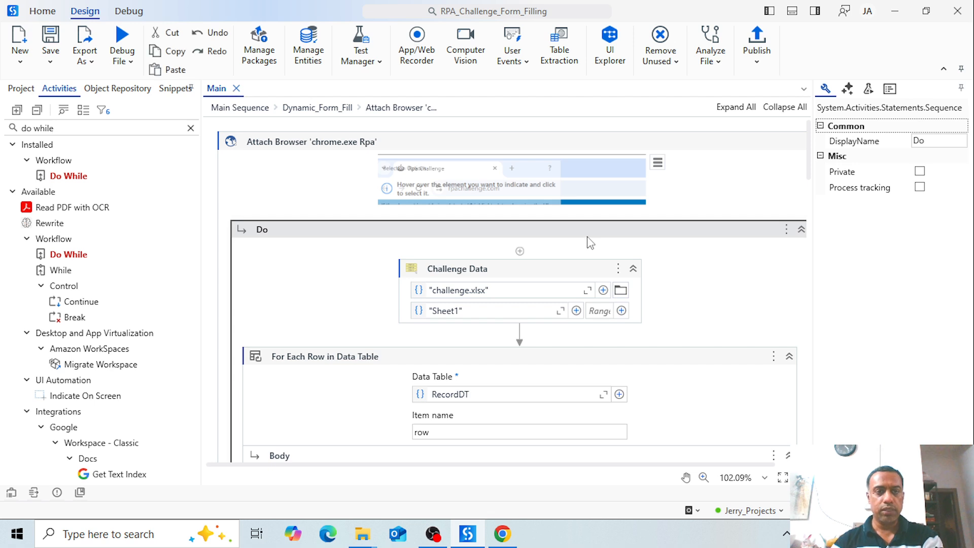
- Inspect the Challenge Data activity's properties and search the available activities for "read range"
{"action": "left_click", "coordinate": [528, 278]}
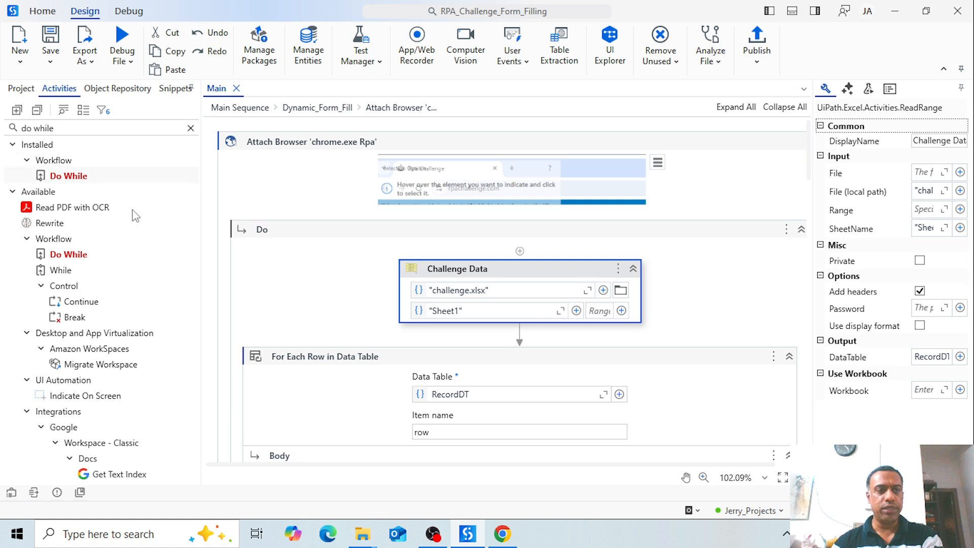
{"action": "left_click", "coordinate": [21, 128]}
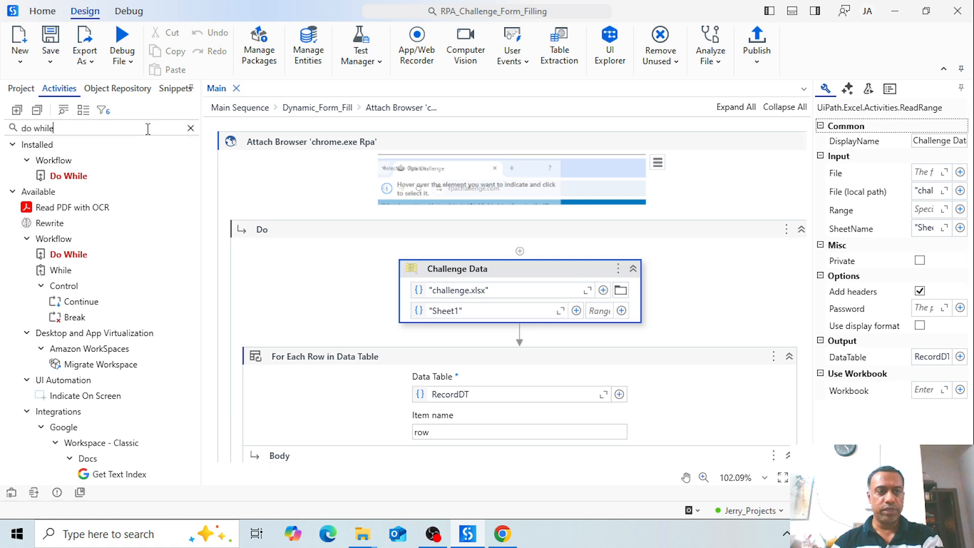
{"action": "key", "text": "BackSpace"}
{"action": "key", "text": "BackSpace"}
{"action": "key", "text": "BackSpace"}
{"action": "key", "text": "BackSpace"}
{"action": "key", "text": "BackSpace"}
{"action": "key", "text": "BackSpace"}
{"action": "key", "text": "BackSpace"}
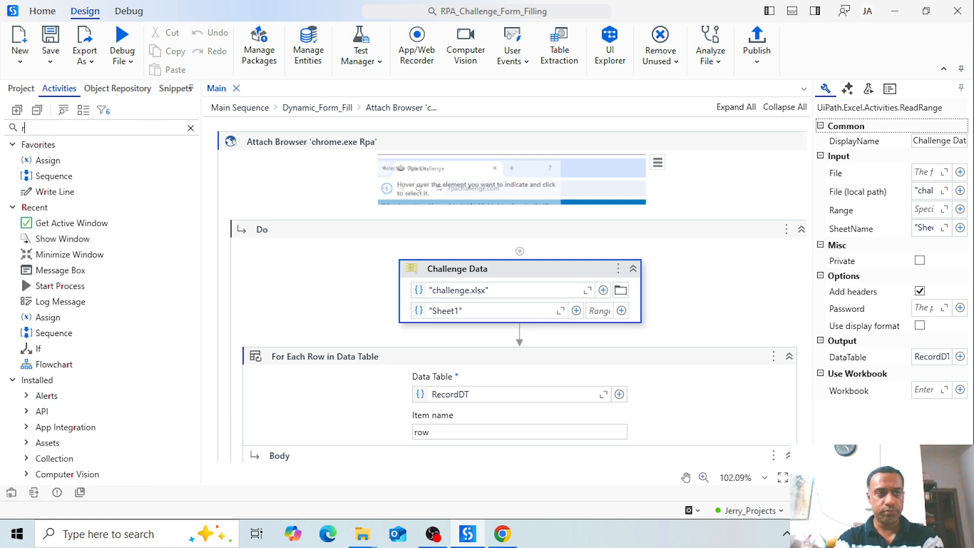
{"action": "type", "text": "read range"}
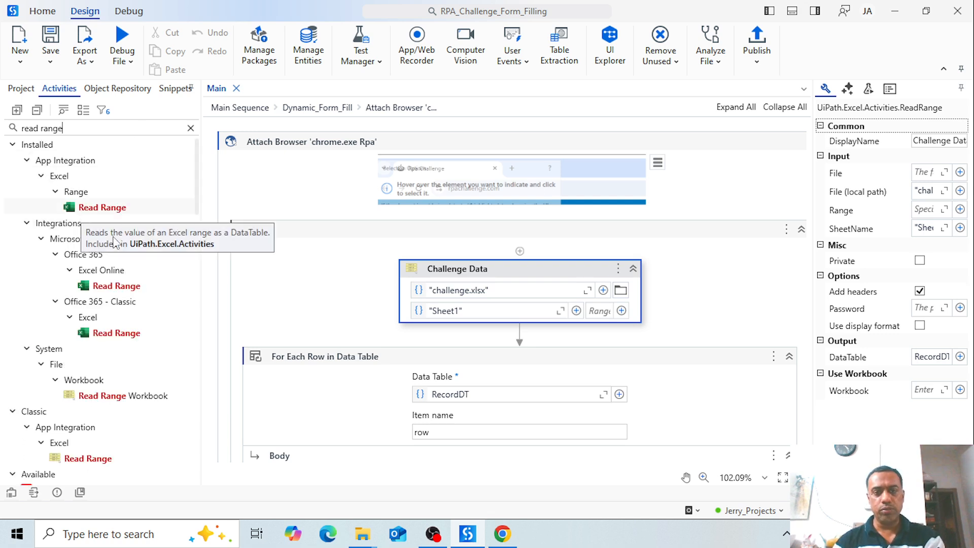
{"action": "left_click", "coordinate": [593, 270]}
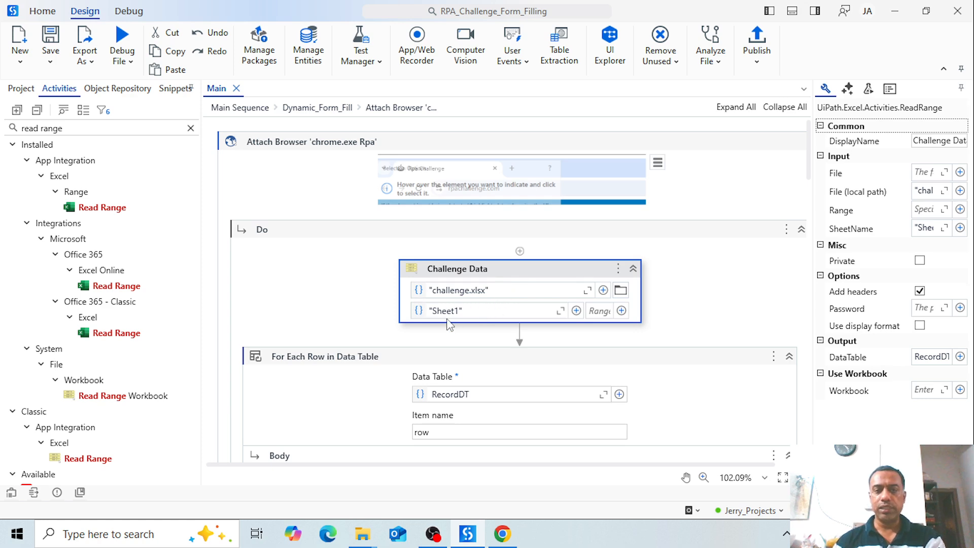
- Switch to the RPA_Challenge_Form_Filling folder, open challenge.xlsx in Excel to view Sheet1, close it and return to UiPath Studio
{"action": "mouse_move", "coordinate": [365, 539]}
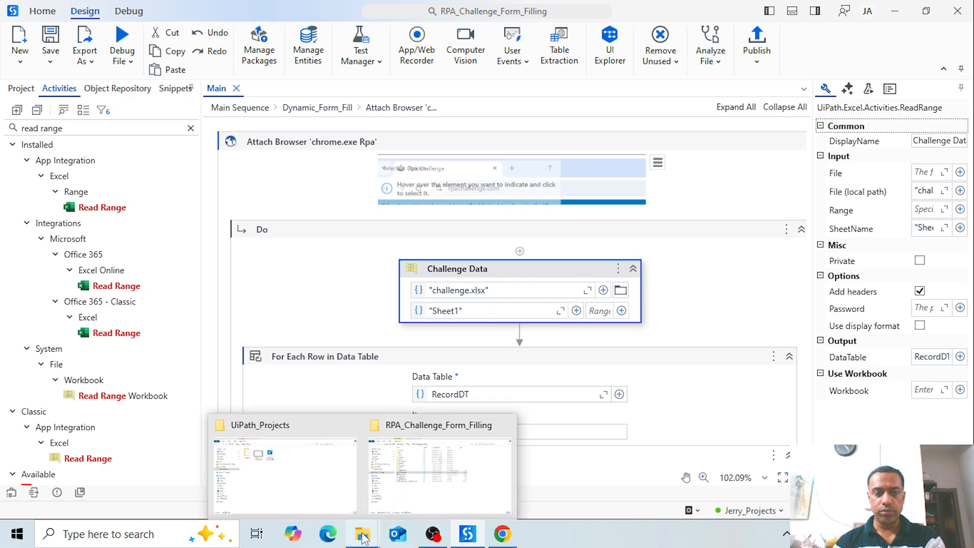
{"action": "left_click", "coordinate": [439, 475]}
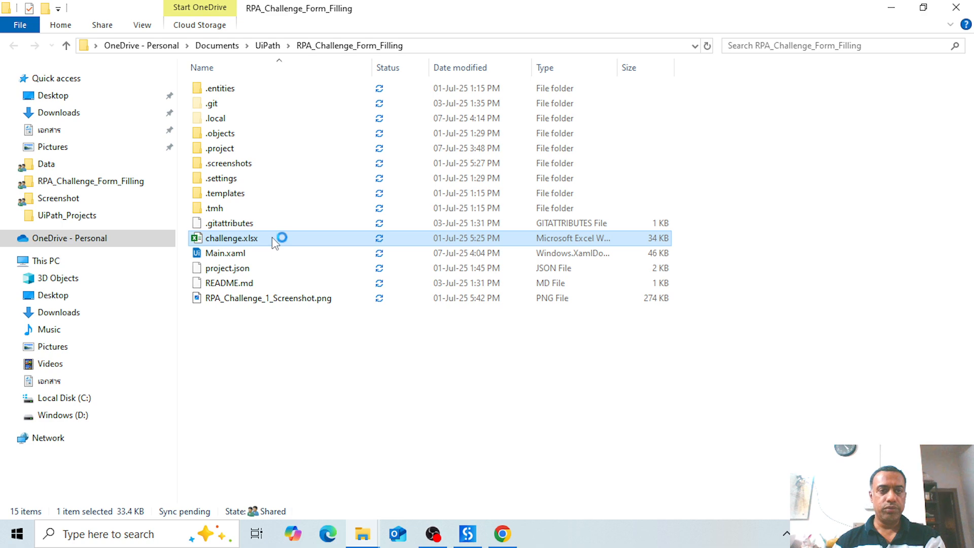
{"action": "double_click", "coordinate": [234, 238]}
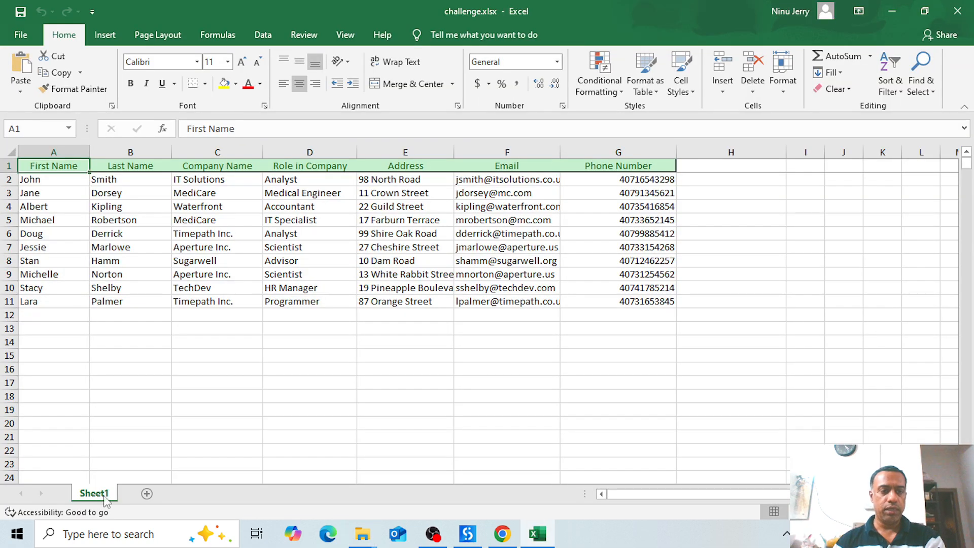
{"action": "left_click", "coordinate": [958, 11]}
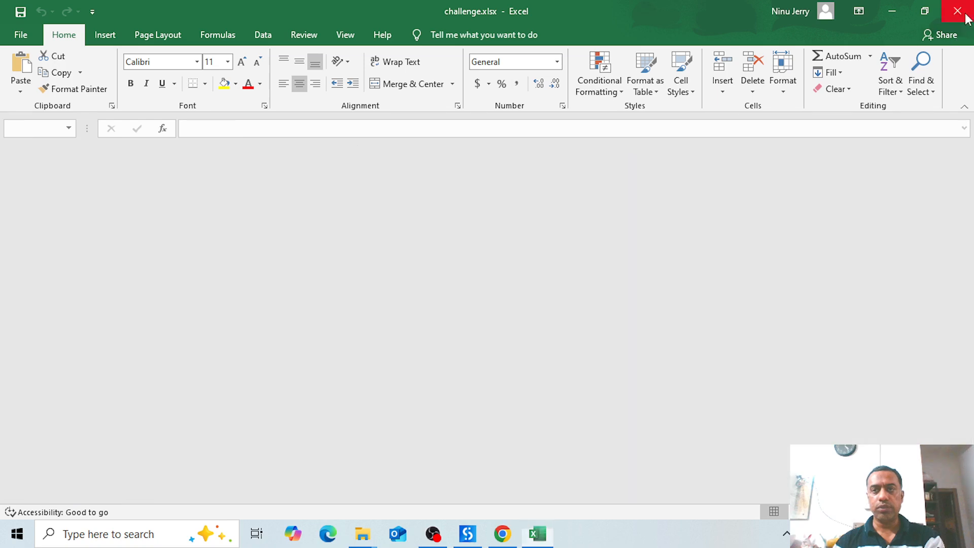
{"action": "left_click", "coordinate": [468, 534]}
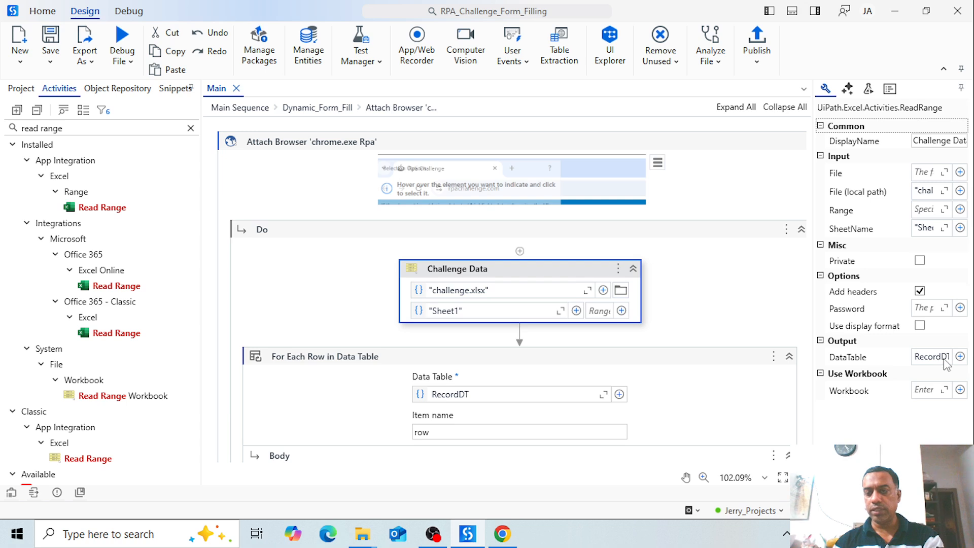
- Inspect the For Each Row in Data Table activity, including its RecordDT data table and the item name row
{"action": "left_click", "coordinate": [589, 365]}
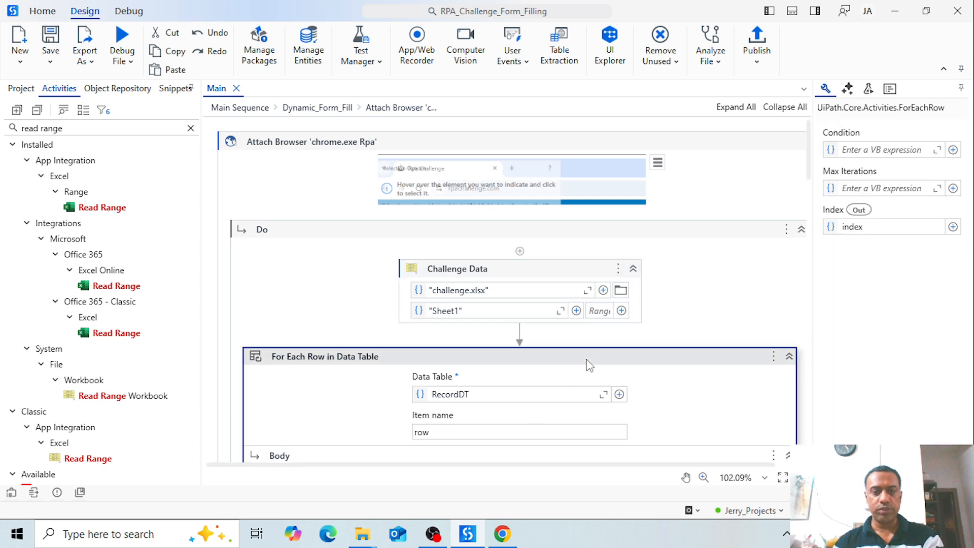
{"action": "scroll", "coordinate": [479, 390], "scroll_direction": "down", "scroll_amount": 2}
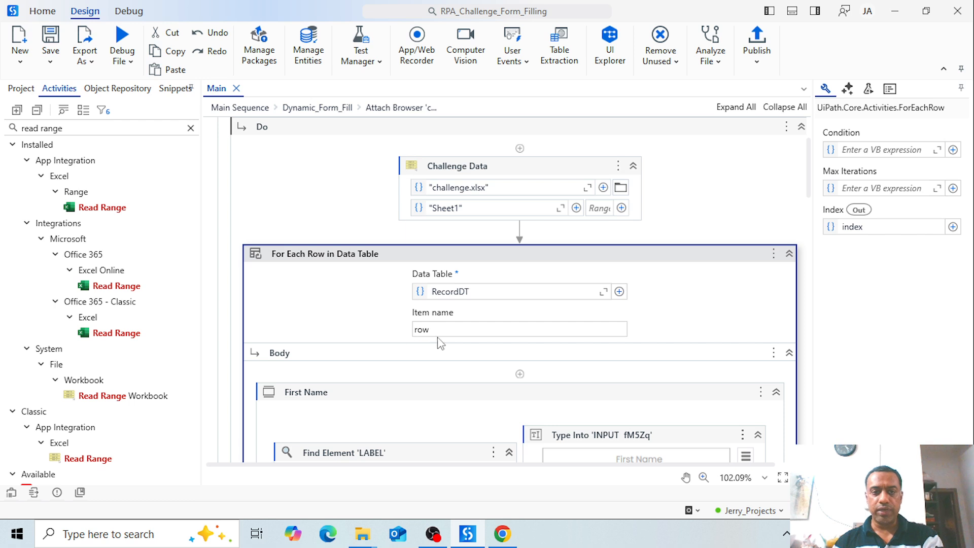
{"action": "left_click", "coordinate": [451, 333]}
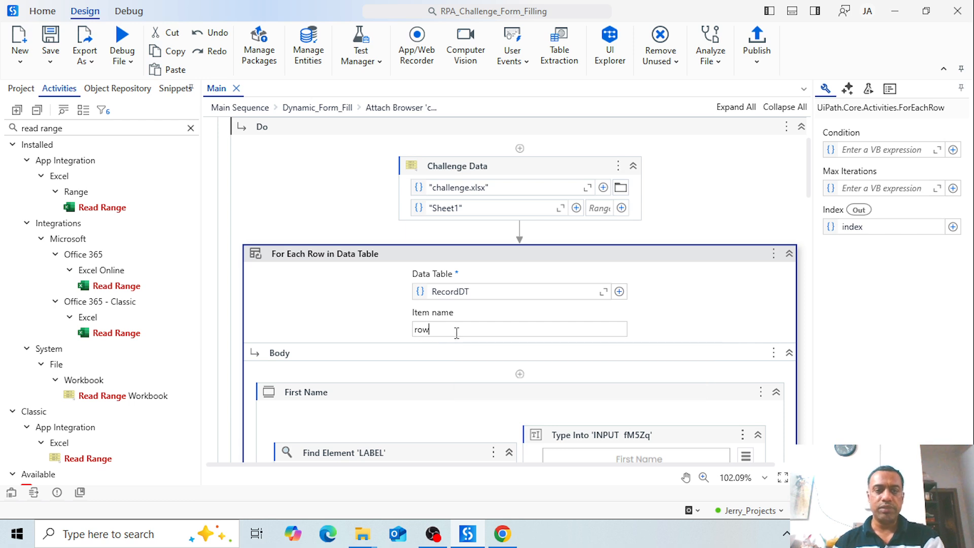
{"action": "left_click_drag", "start_coordinate": [446, 330], "coordinate": [413, 343]}
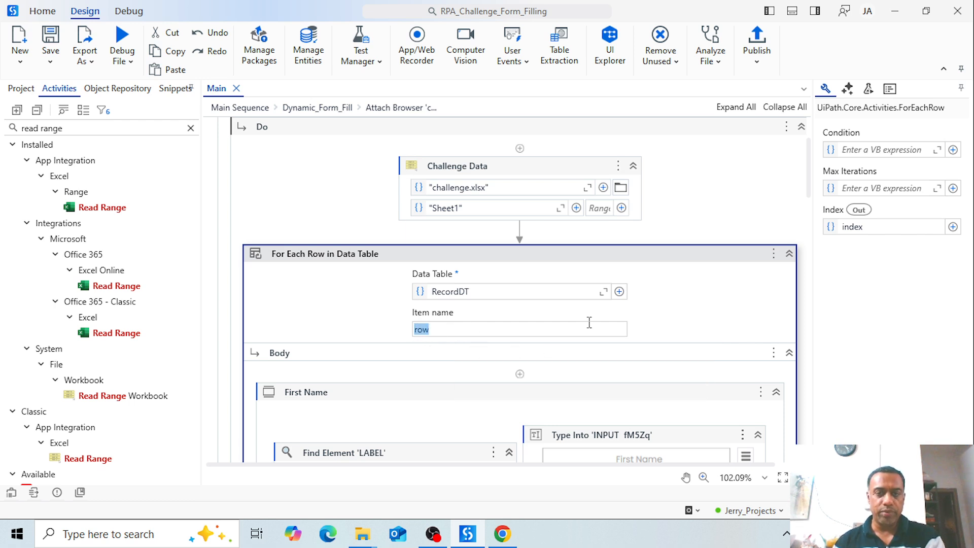
{"action": "left_click", "coordinate": [695, 326]}
{"action": "scroll", "coordinate": [693, 332], "scroll_direction": "down", "scroll_amount": 4}
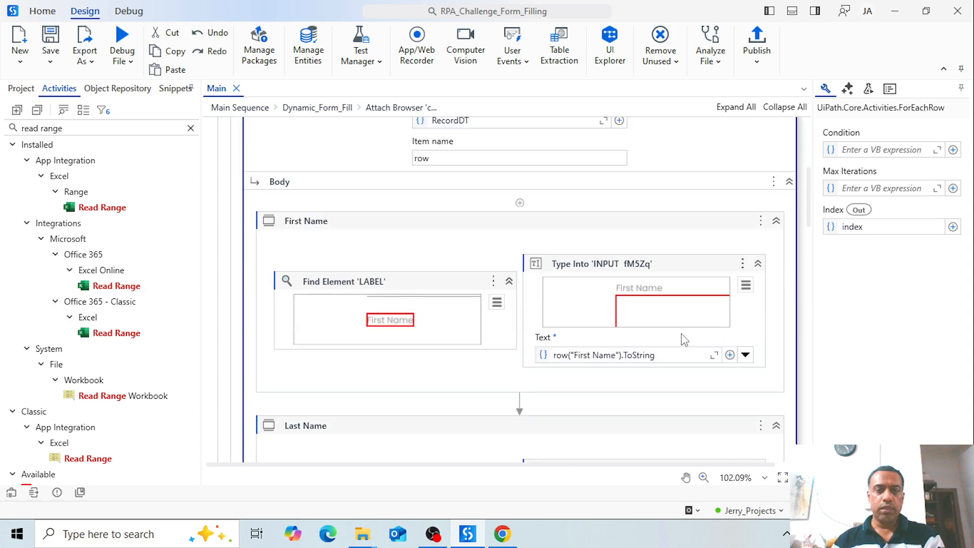
- Select the First Name container in the loop body and search the available activities for "ancho"
{"action": "left_click", "coordinate": [393, 222]}
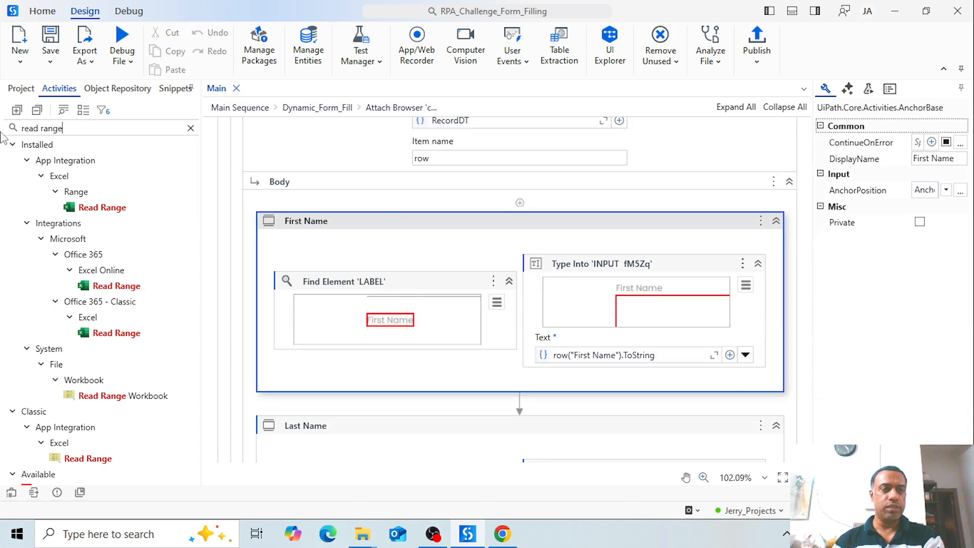
{"action": "left_click_drag", "start_coordinate": [100, 128], "coordinate": [3, 138]}
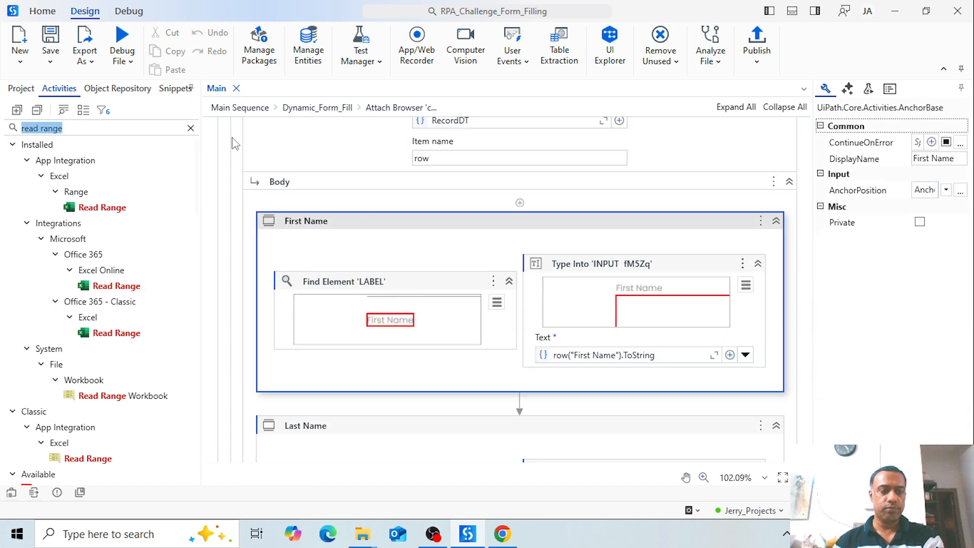
{"action": "type", "text": "and"}
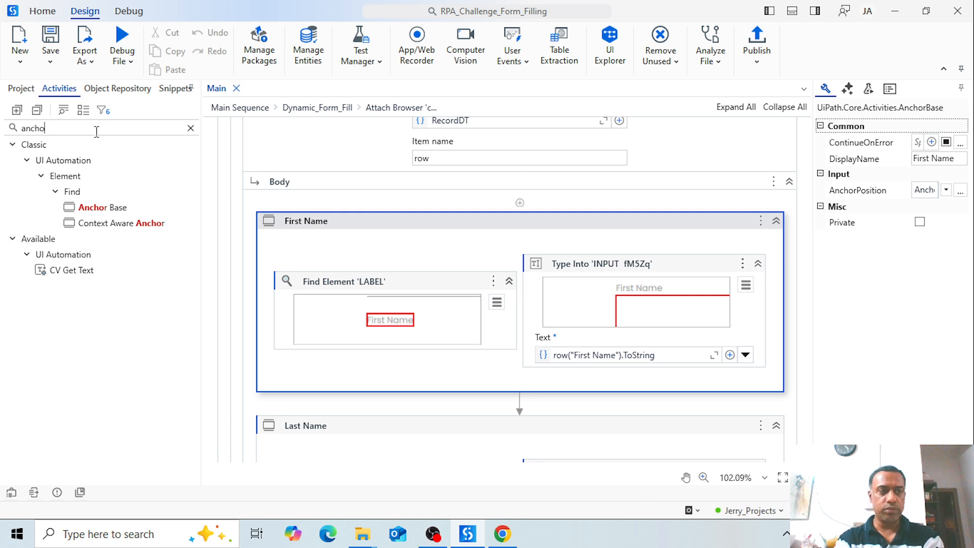
- Search the available activities for "find ele"
{"action": "key", "text": "BackSpace"}
{"action": "key", "text": "BackSpace"}
{"action": "key", "text": "BackSpace"}
{"action": "key", "text": "BackSpace"}
{"action": "key", "text": "BackSpace"}
{"action": "type", "text": "find"}
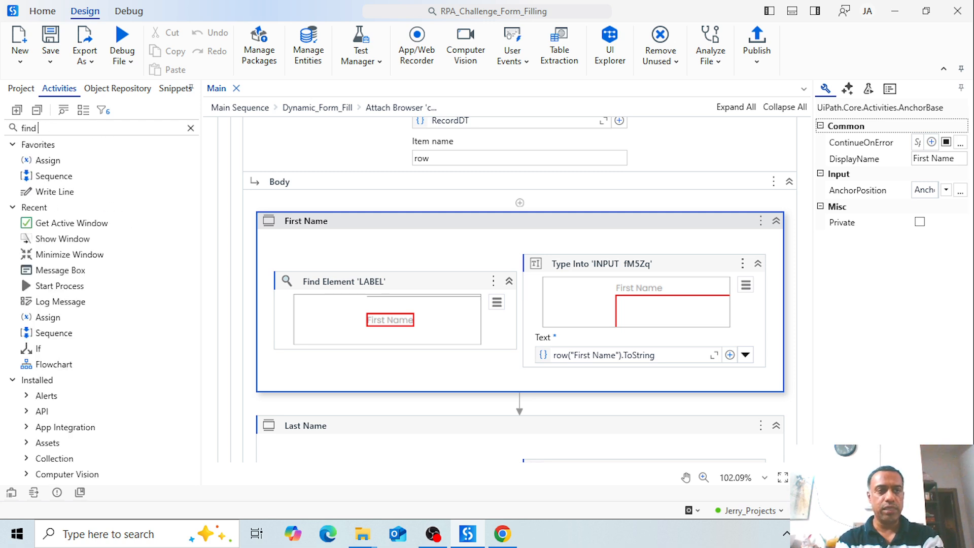
{"action": "type", "text": " ele"}
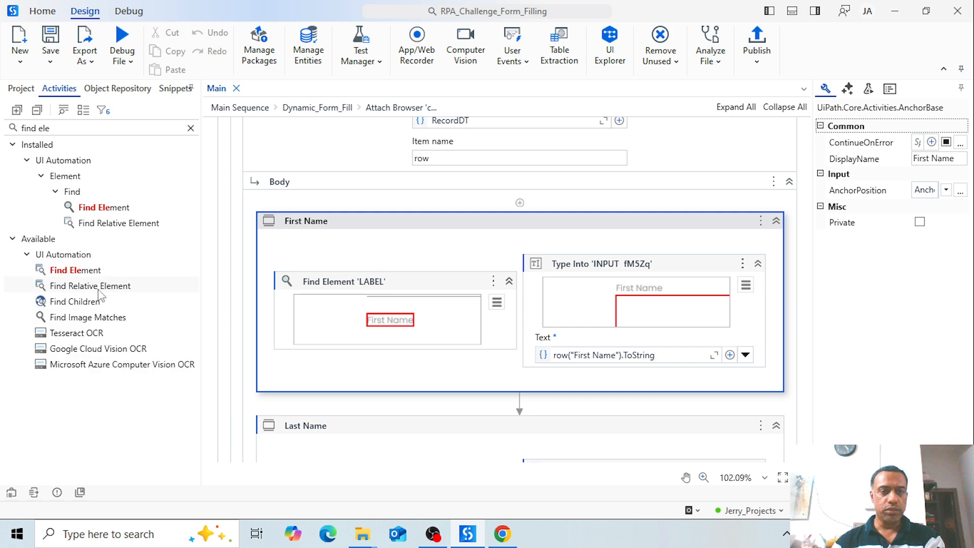
- Indicate the First Name label on the RPA Challenge form in Chrome as the target of Find Element 'LABEL'
{"action": "left_click", "coordinate": [490, 310]}
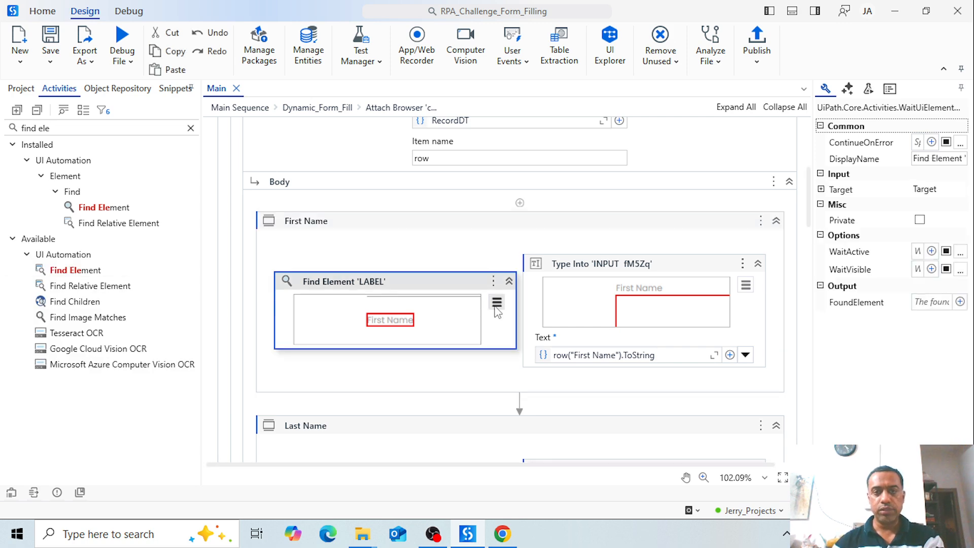
{"action": "left_click", "coordinate": [497, 303]}
{"action": "left_click", "coordinate": [541, 317]}
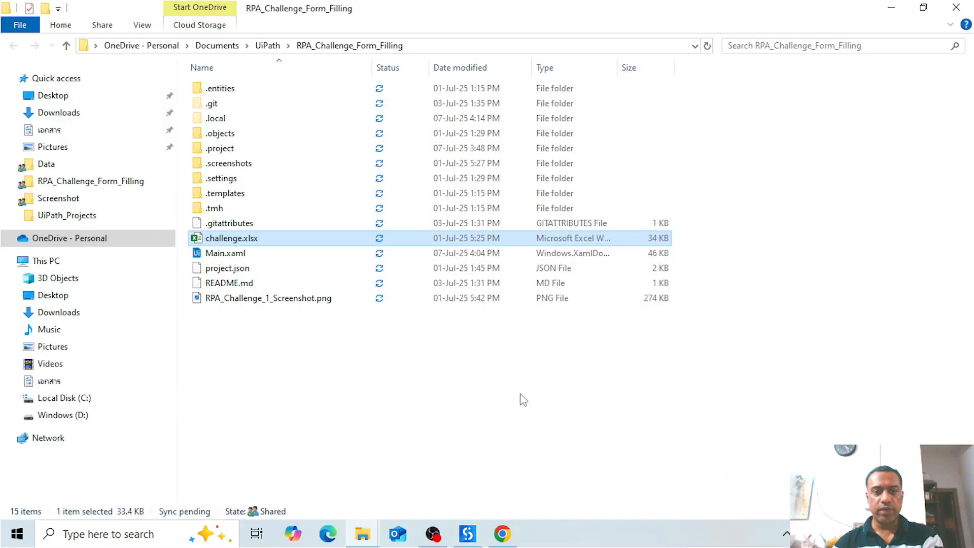
{"action": "key", "text": "alt+Tab"}
{"action": "key", "text": "alt+Tab"}
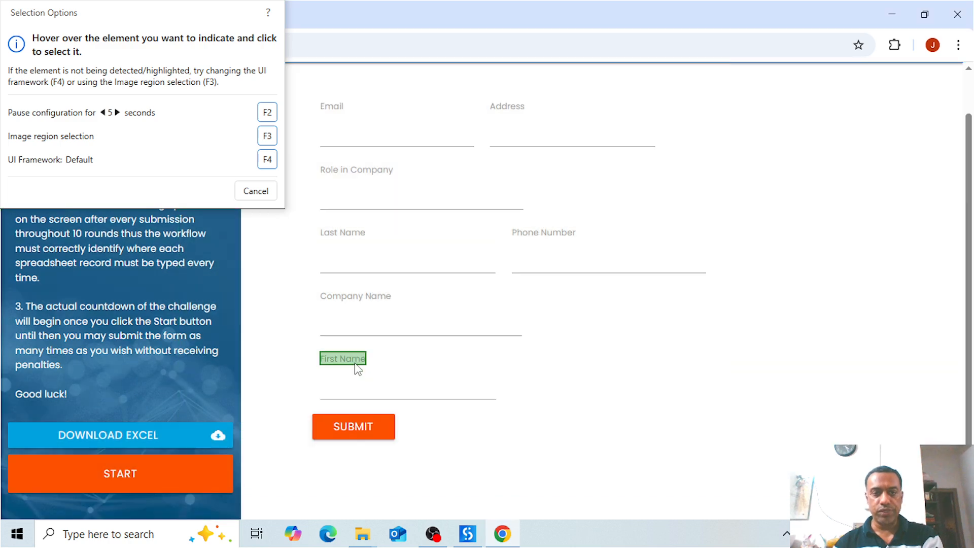
{"action": "left_click", "coordinate": [358, 369]}
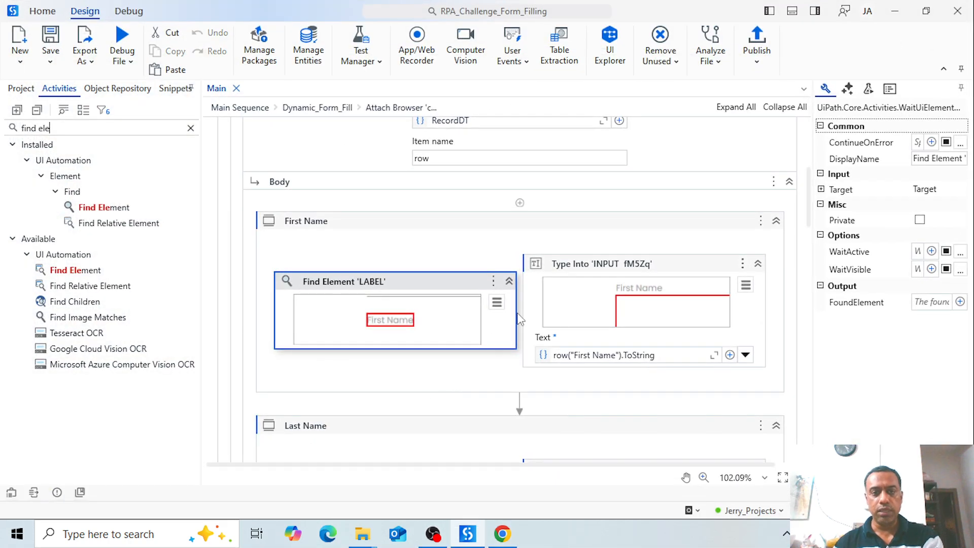
- Review the selector of the First Name Find Element 'LABEL' activity in the Selector Editor and UI Explorer, and close both
{"action": "left_click", "coordinate": [496, 302]}
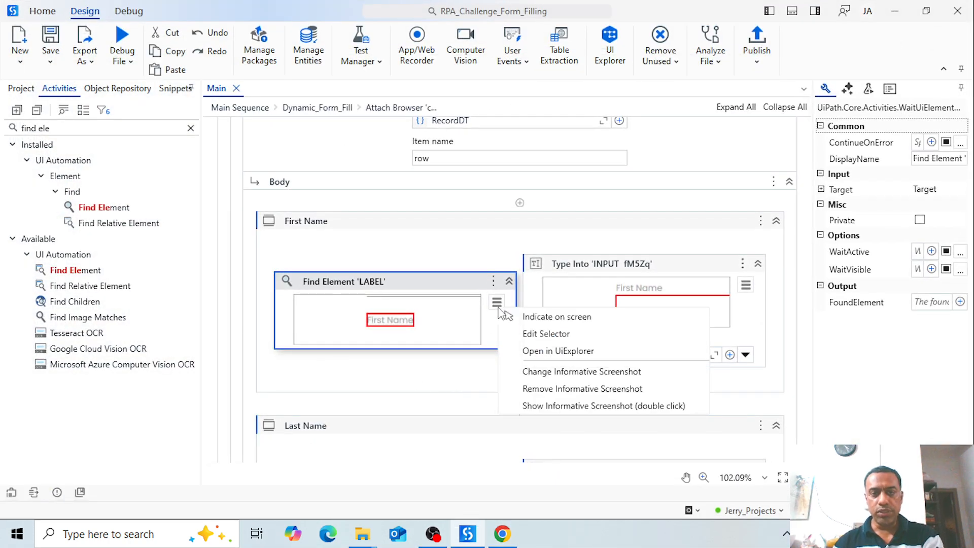
{"action": "left_click", "coordinate": [524, 336]}
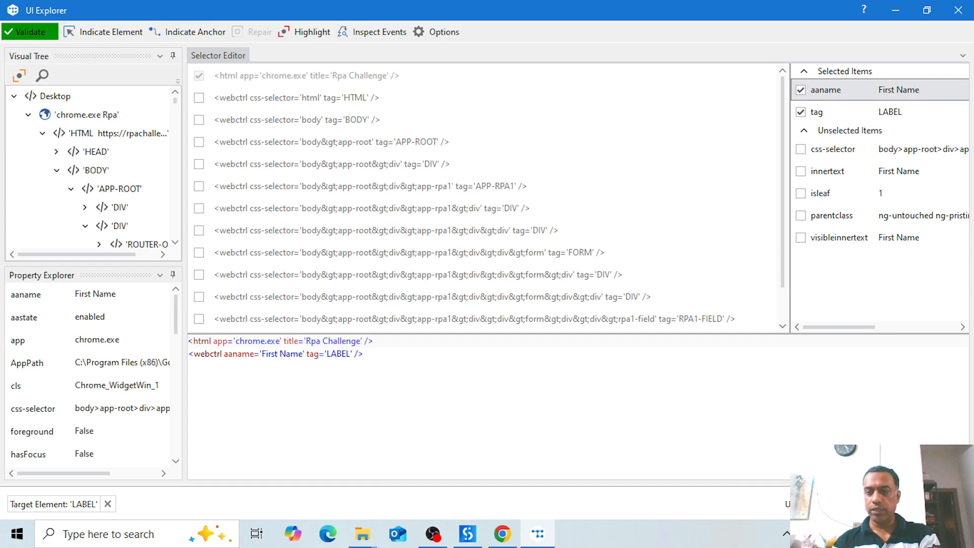
{"action": "left_click", "coordinate": [958, 10]}
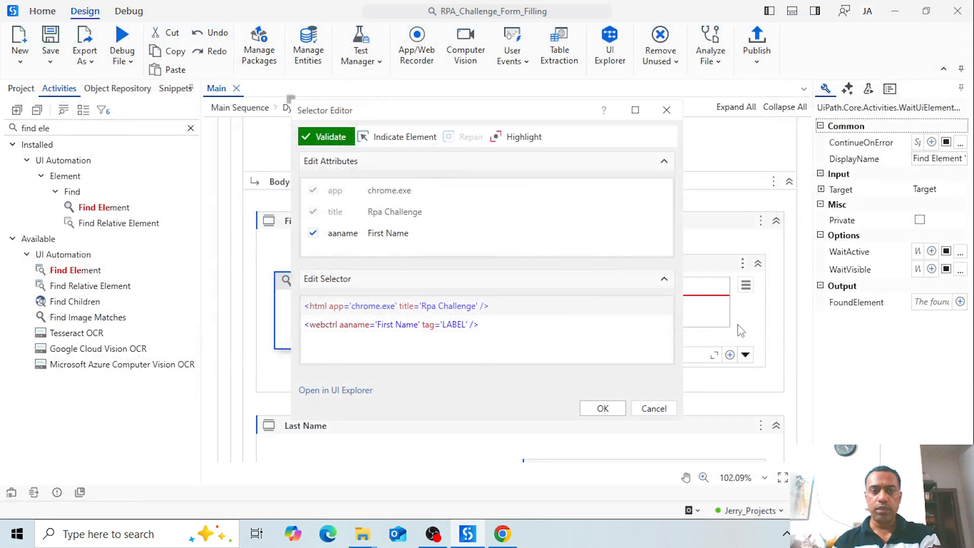
{"action": "left_click", "coordinate": [667, 110]}
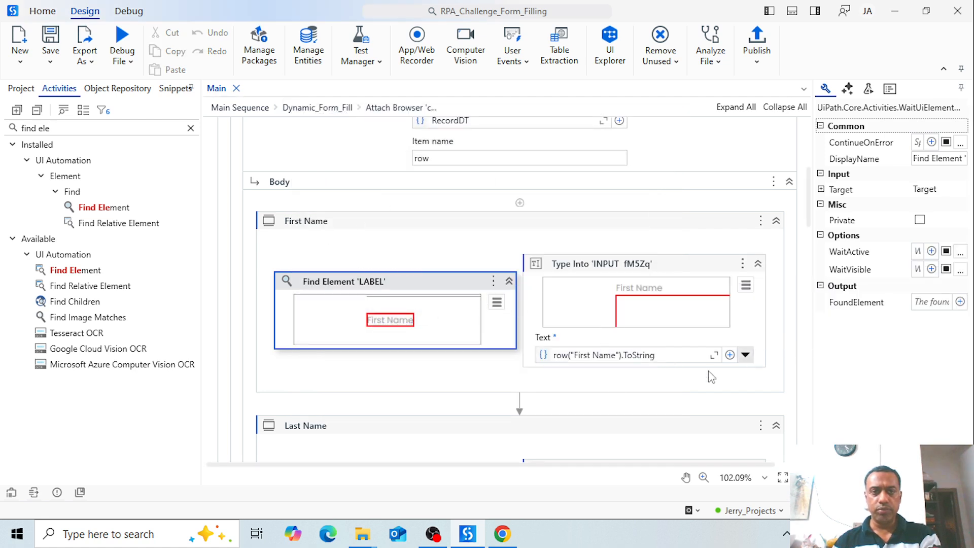
- Indicate the First Name input box on the RPA Challenge form as the target of the Type Into activity in the First Name container
{"action": "left_click", "coordinate": [466, 234]}
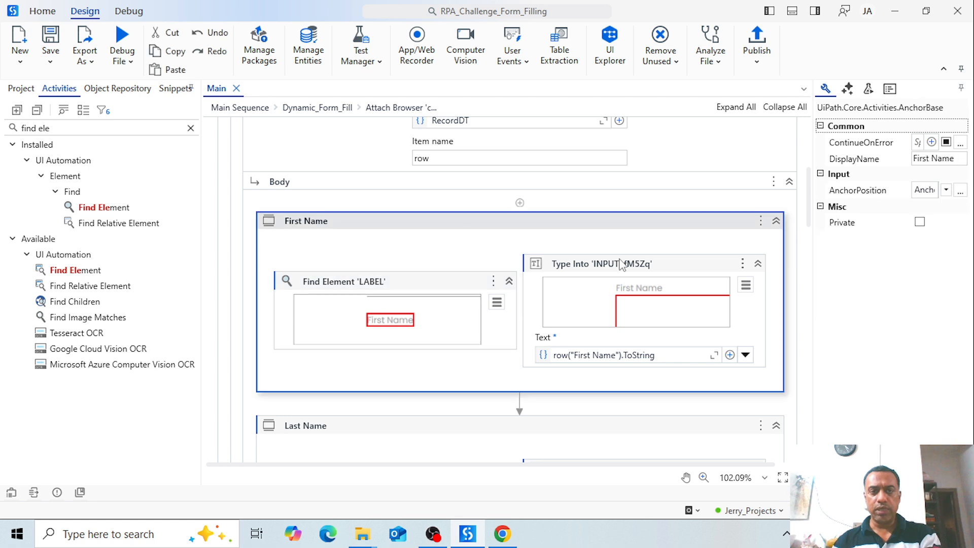
{"action": "left_click", "coordinate": [388, 300]}
{"action": "left_click", "coordinate": [696, 261]}
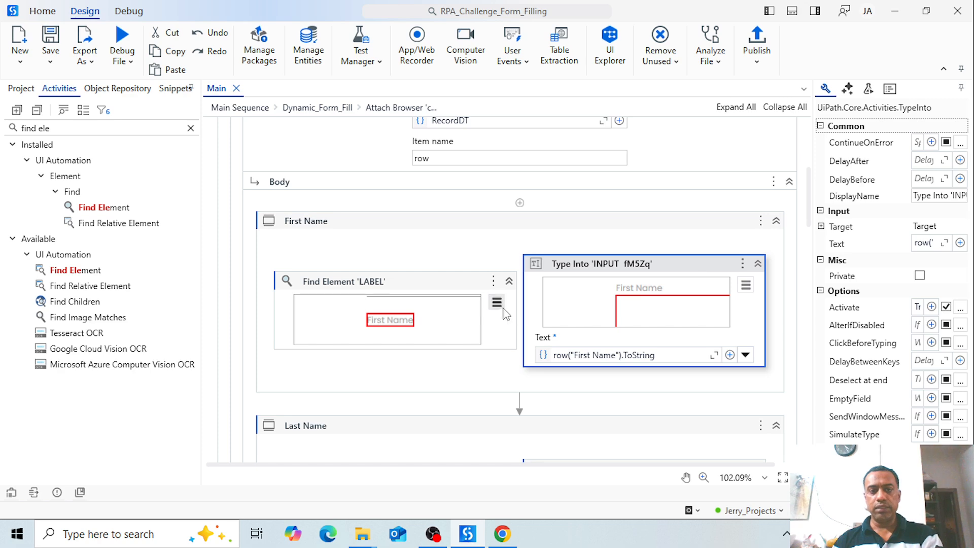
{"action": "left_click", "coordinate": [746, 286]}
{"action": "left_click", "coordinate": [769, 298]}
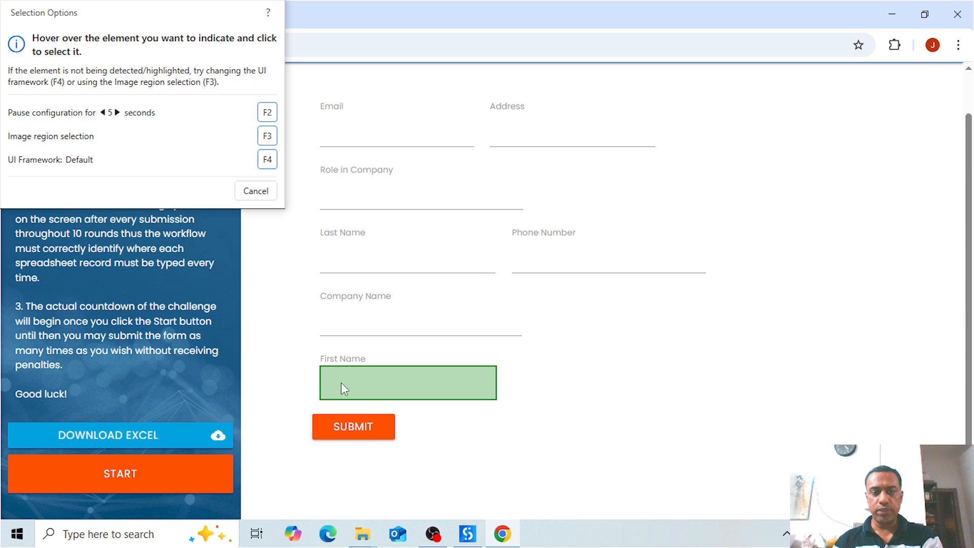
{"action": "left_click", "coordinate": [341, 383]}
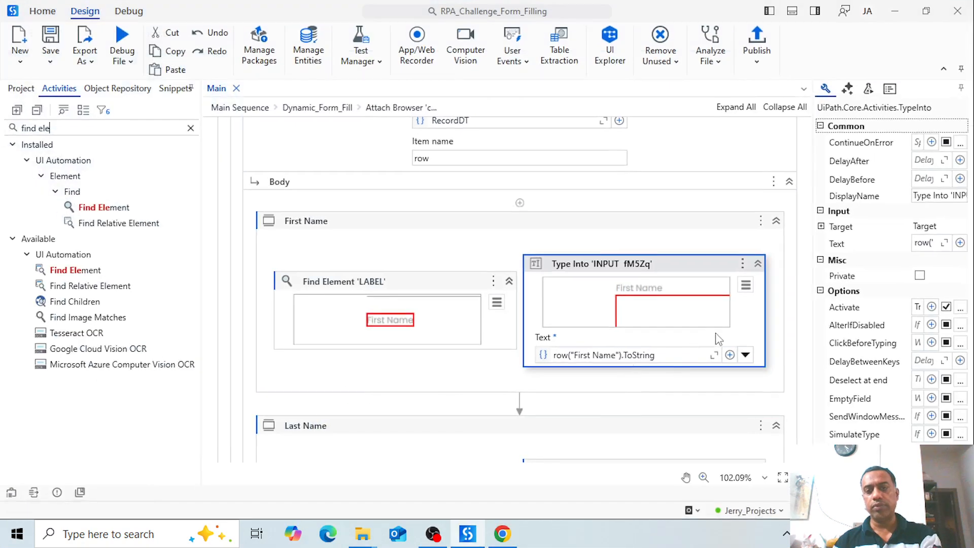
- View the selector expression of the First Name Type Into activity and close it without changes
{"action": "left_click", "coordinate": [746, 288]}
{"action": "left_click", "coordinate": [790, 313]}
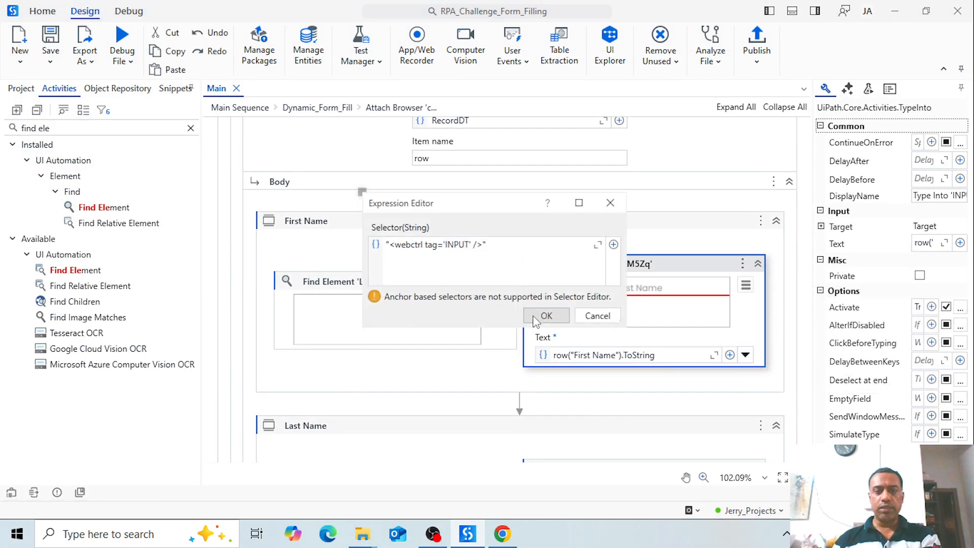
{"action": "left_click", "coordinate": [610, 202]}
{"action": "left_click", "coordinate": [744, 284]}
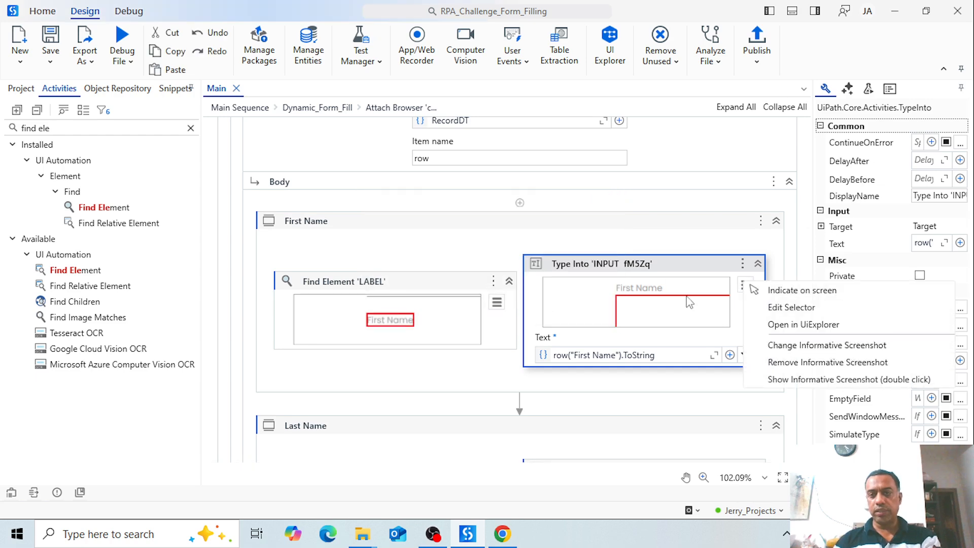
{"action": "left_click", "coordinate": [665, 270]}
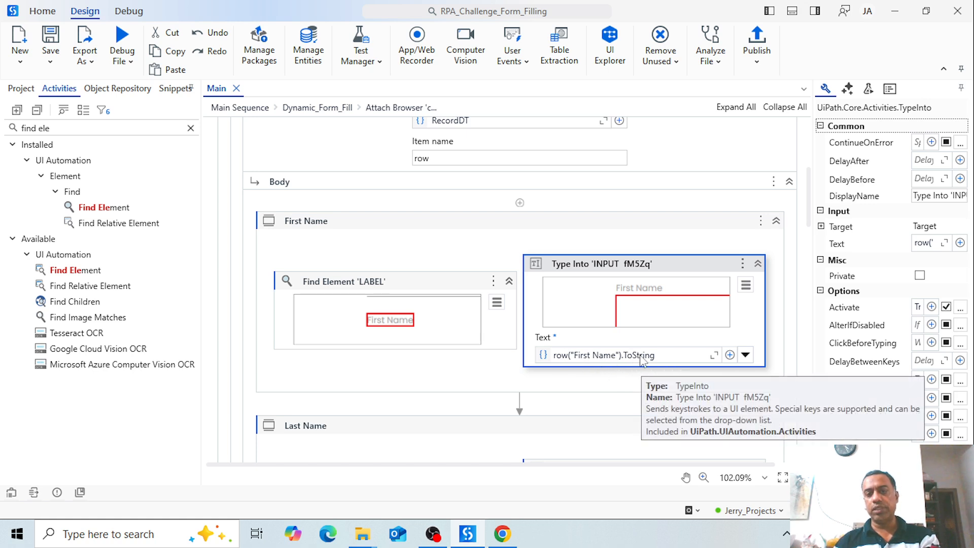
- Examine the First Name Type Into text expression against the loop's item name, and compare it with the Last Name container
{"action": "scroll", "coordinate": [623, 370], "scroll_direction": "up", "scroll_amount": 2}
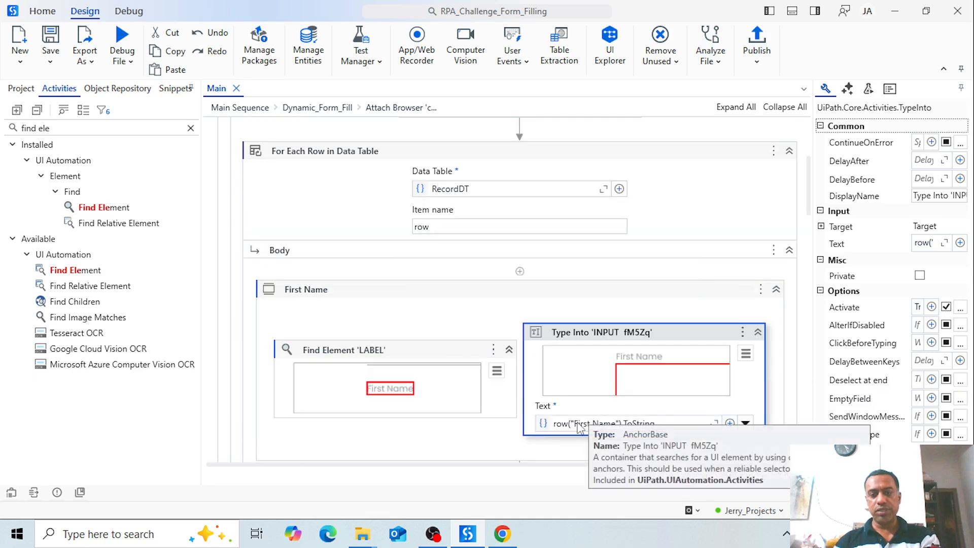
{"action": "scroll", "coordinate": [574, 437], "scroll_direction": "down", "scroll_amount": 3}
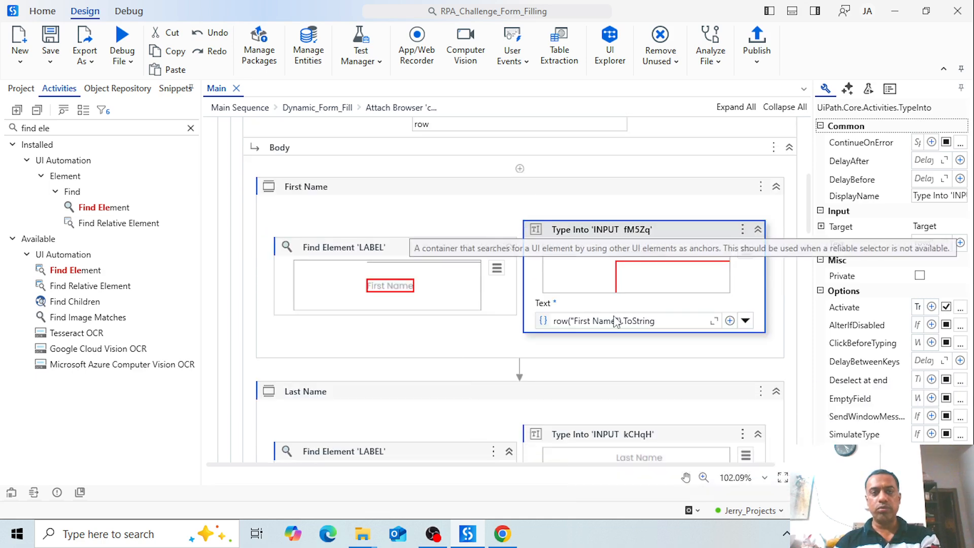
{"action": "scroll", "coordinate": [615, 322], "scroll_direction": "up", "scroll_amount": 1}
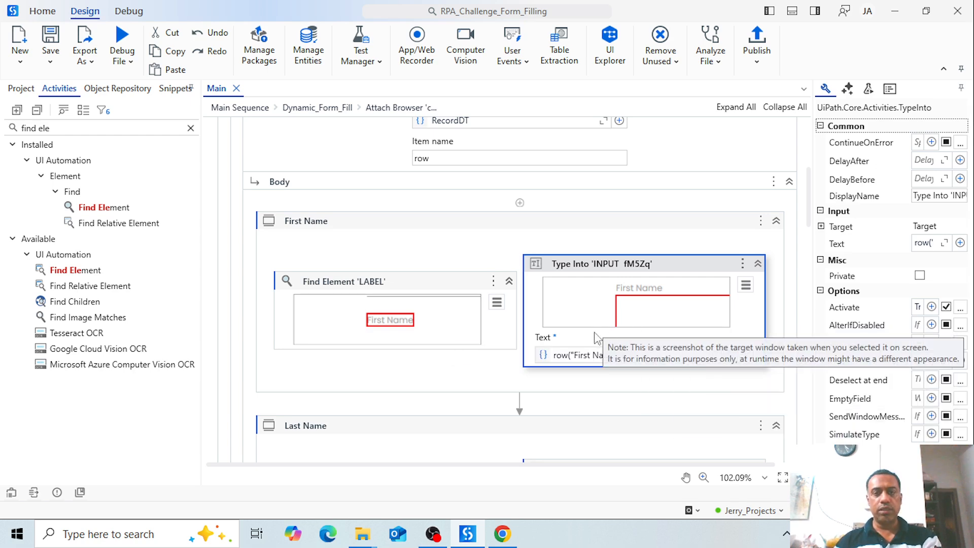
{"action": "left_click", "coordinate": [522, 236]}
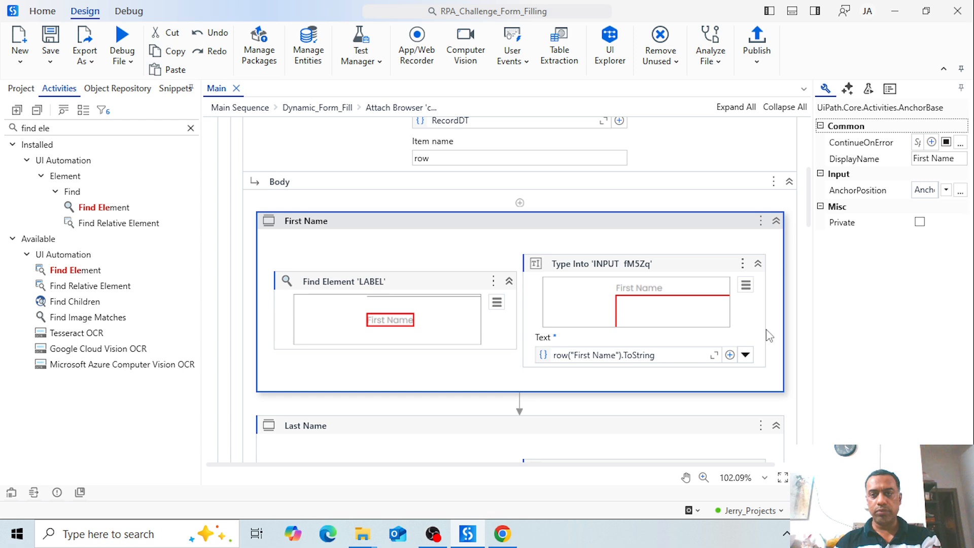
{"action": "scroll", "coordinate": [770, 336], "scroll_direction": "down", "scroll_amount": 5}
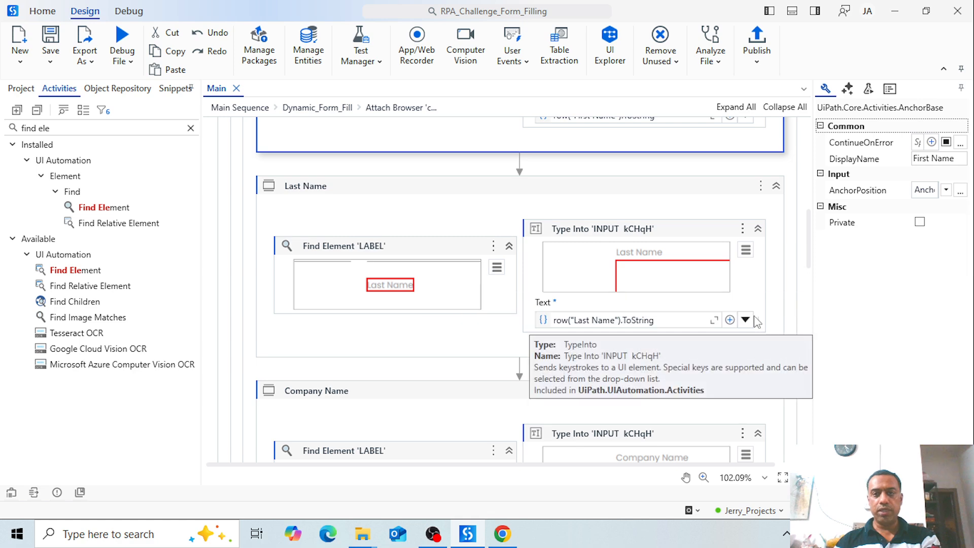
- Review the remaining label and input containers from Last Name through Phone Number, ending at the Click activity for the SUBMIT button
{"action": "left_click", "coordinate": [791, 326]}
{"action": "scroll", "coordinate": [760, 389], "scroll_direction": "down", "scroll_amount": 3}
{"action": "scroll", "coordinate": [760, 388], "scroll_direction": "down", "scroll_amount": 9}
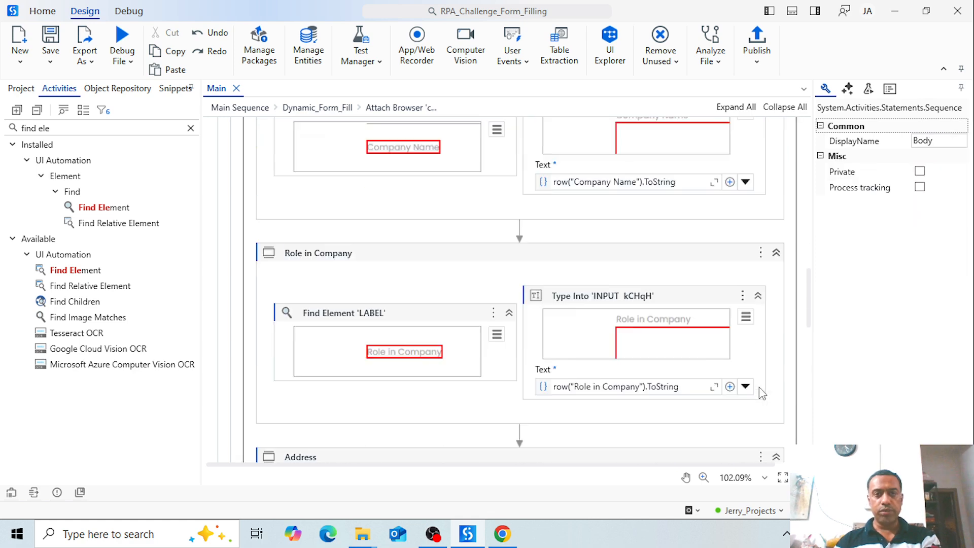
{"action": "scroll", "coordinate": [759, 387], "scroll_direction": "down", "scroll_amount": 8}
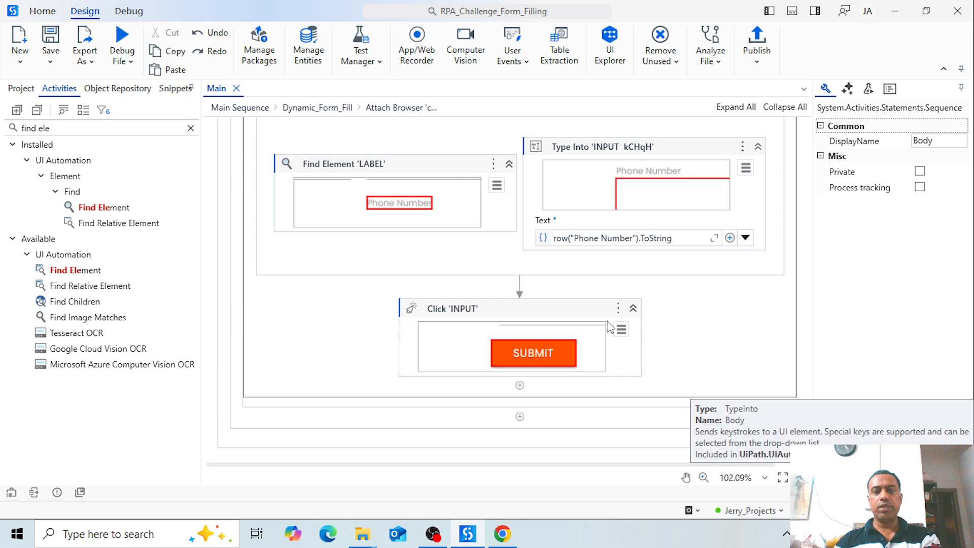
{"action": "left_click", "coordinate": [578, 309]}
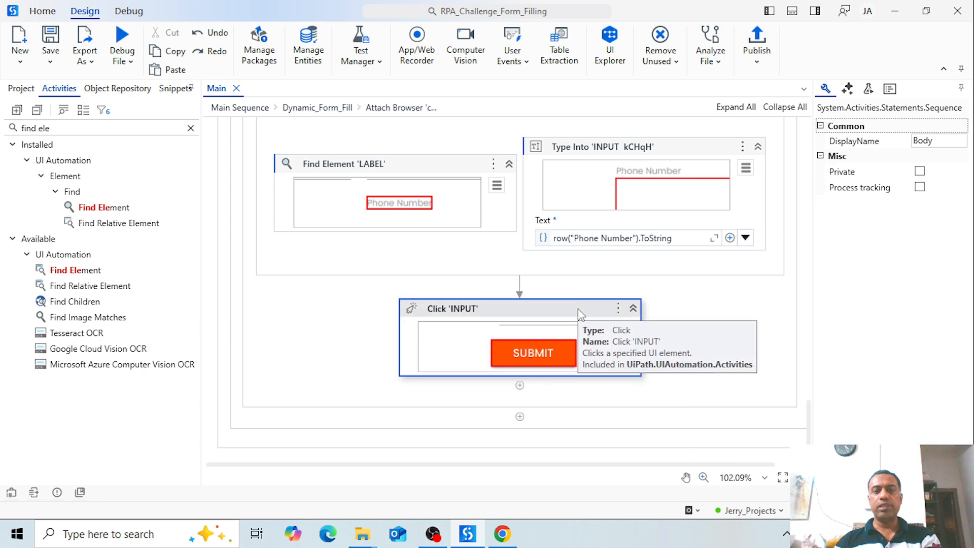
- Return to the Main Sequence level of the workflow and close the open RPA Challenge browser window
{"action": "left_click", "coordinate": [240, 108]}
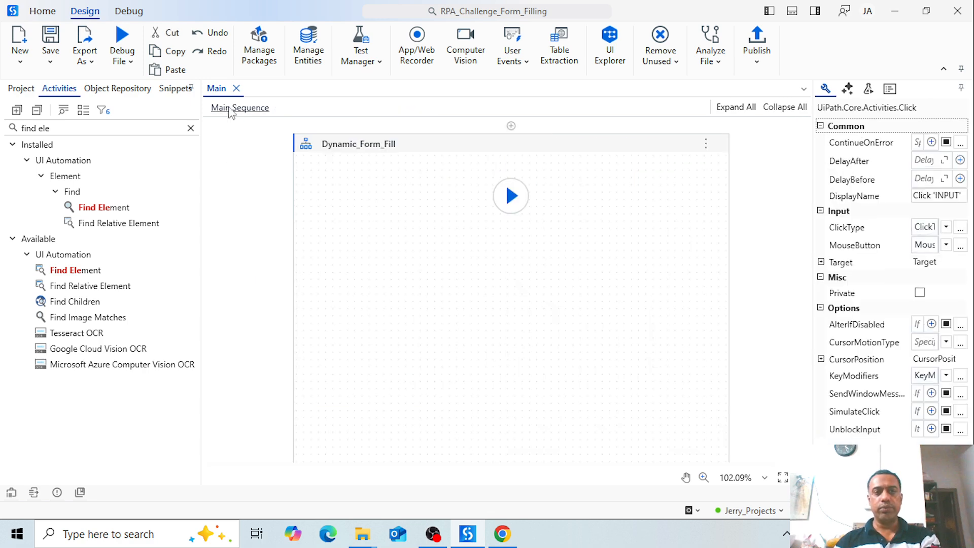
{"action": "left_click", "coordinate": [502, 534]}
{"action": "left_click", "coordinate": [874, 15]}
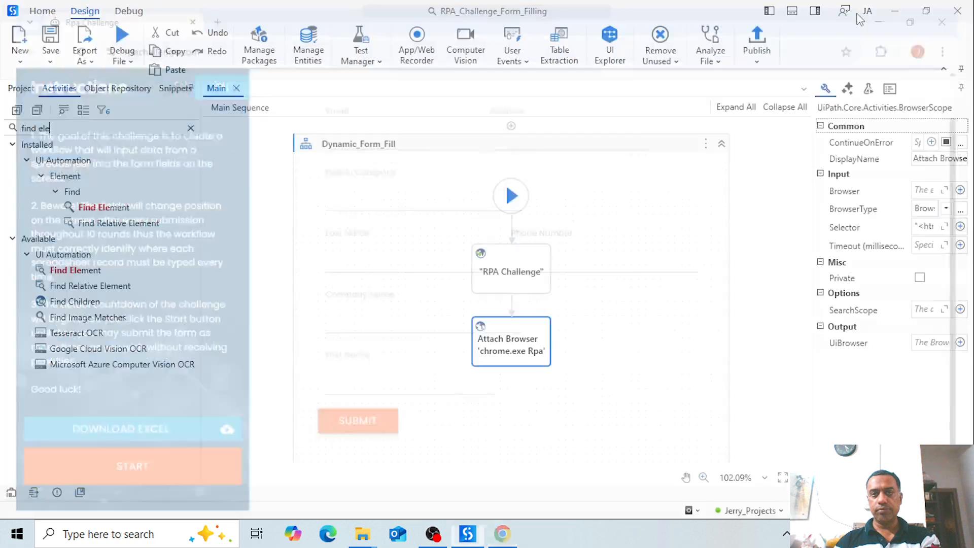
{"action": "left_click", "coordinate": [404, 230]}
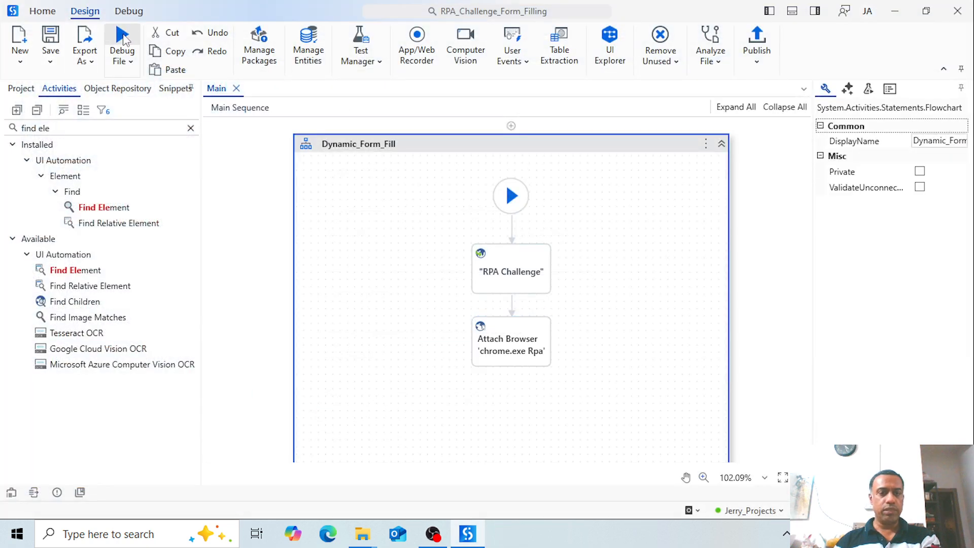
- Run the Main workflow in debug mode and let it fill and submit the RPA Challenge form through all 10 rounds
{"action": "left_click", "coordinate": [122, 40]}
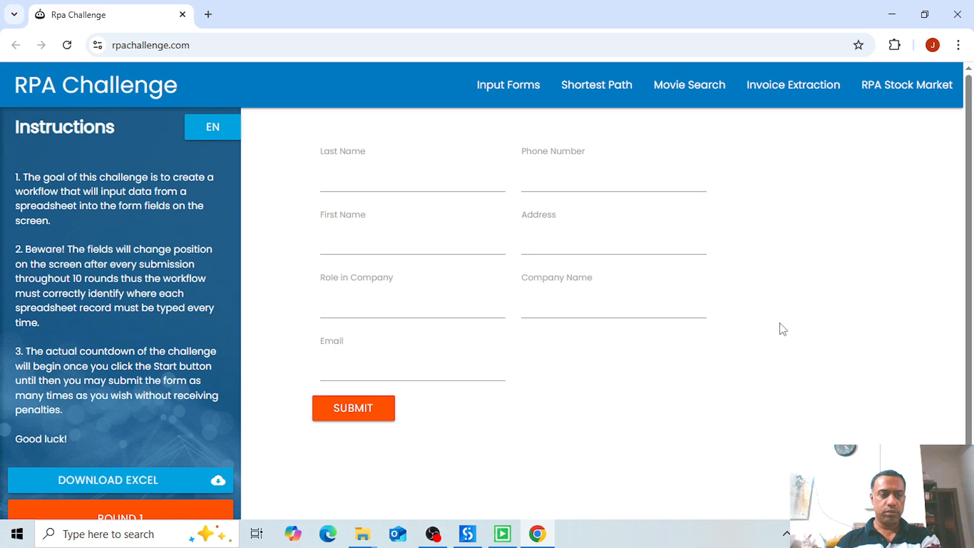
{"action": "scroll", "coordinate": [783, 329], "scroll_direction": "down", "scroll_amount": 1}
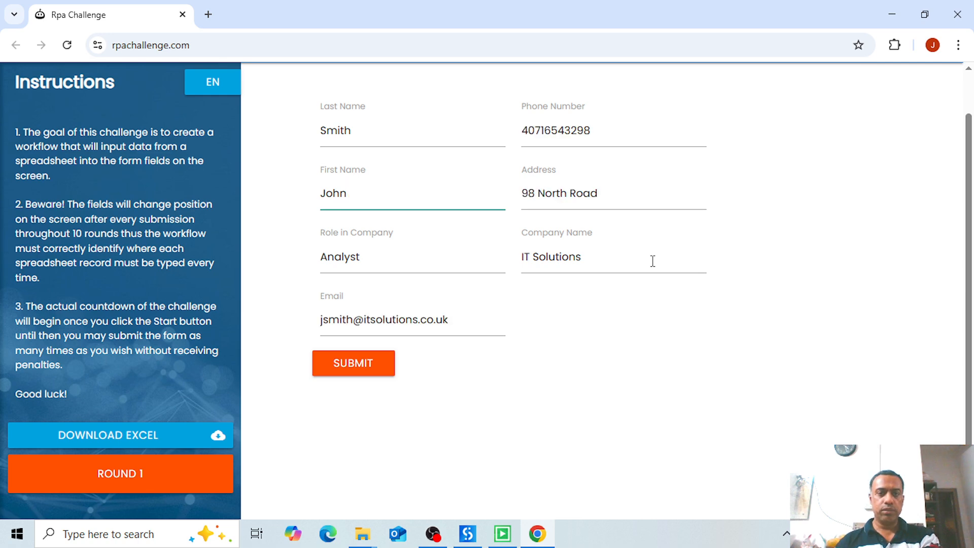
{"action": "left_click", "coordinate": [357, 369]}
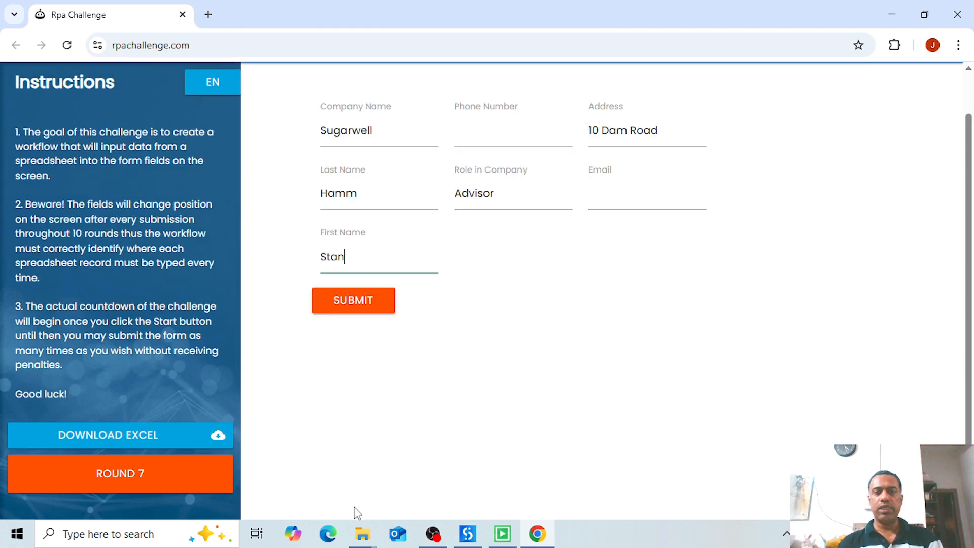
{"action": "left_click", "coordinate": [357, 306]}
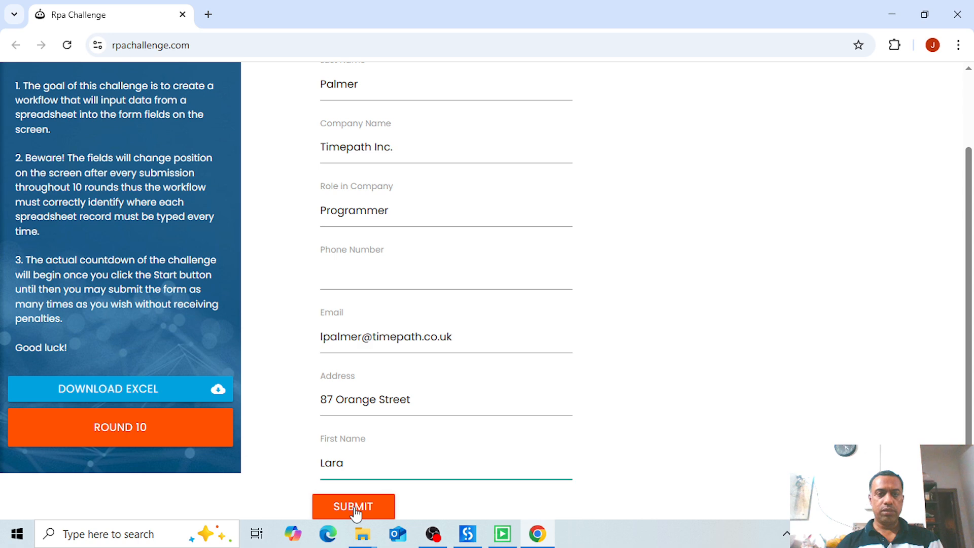
{"action": "left_click", "coordinate": [353, 508]}
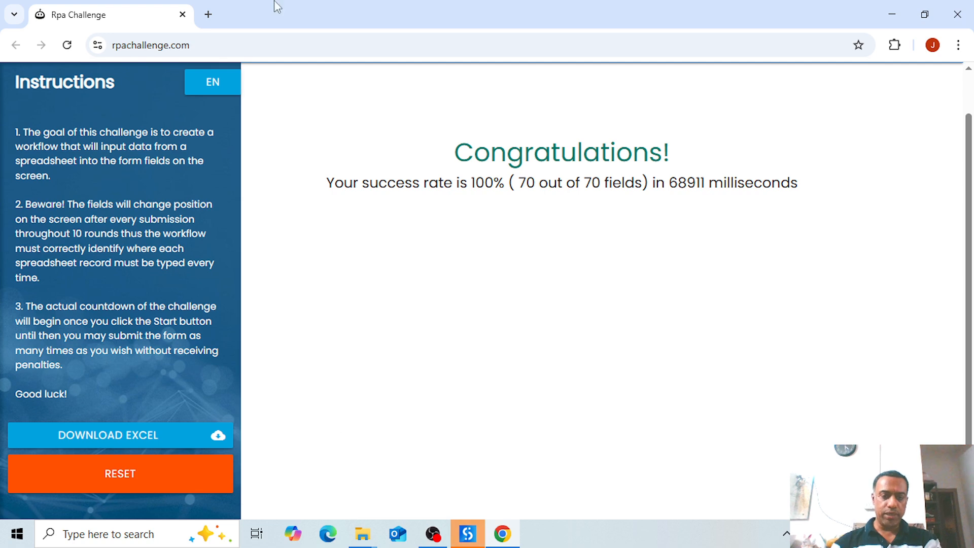
- Switch back to UiPath Studio and check the execution log of the debug run
{"action": "left_click", "coordinate": [469, 533]}
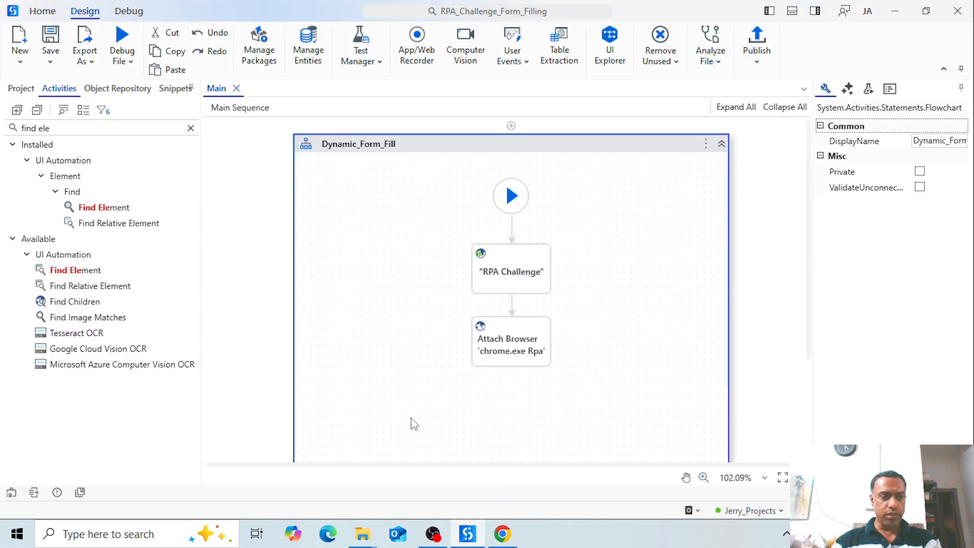
{"action": "left_click", "coordinate": [34, 494]}
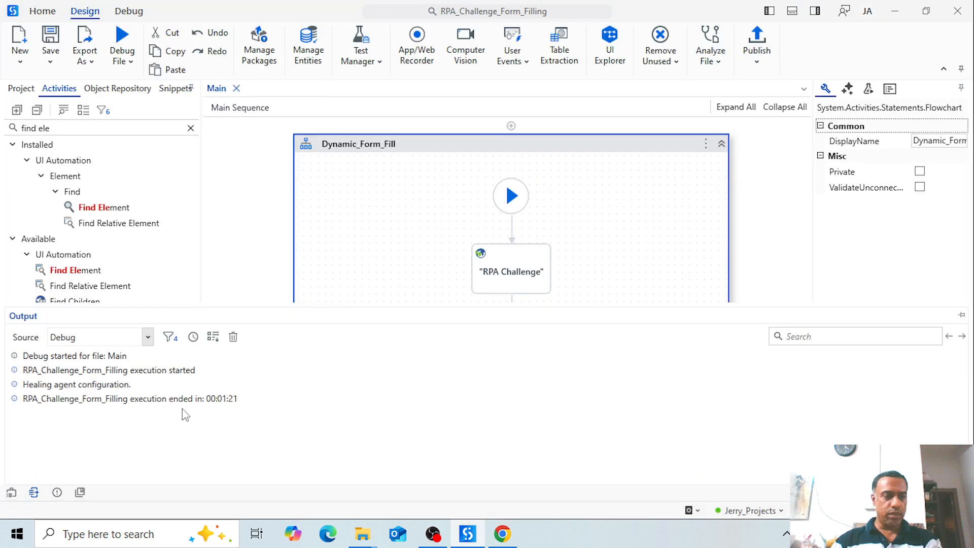